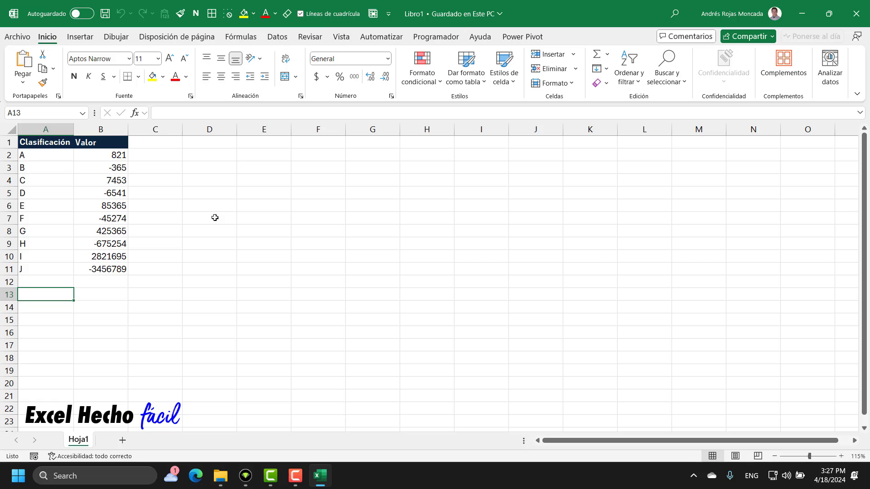
Step: Enter 1111.11 in cell D2 and give it the $ Inglés (Estados Unidos) accounting format
click(217, 156)
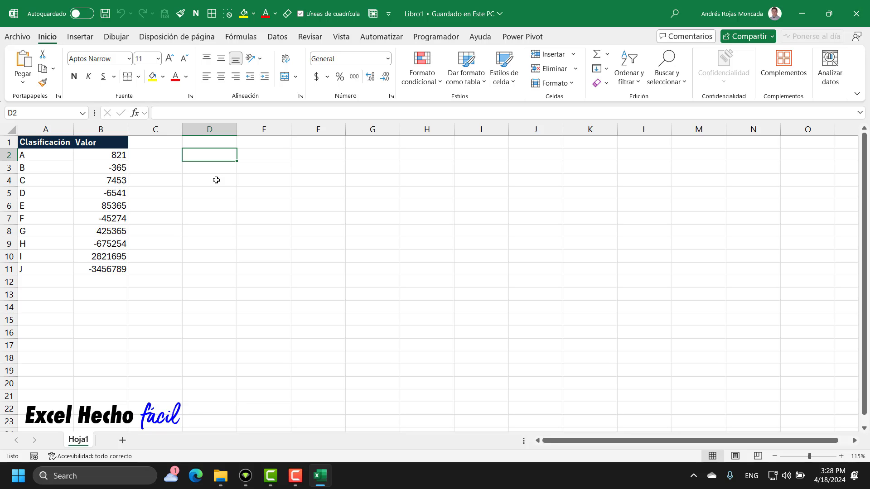
text(1111.11)
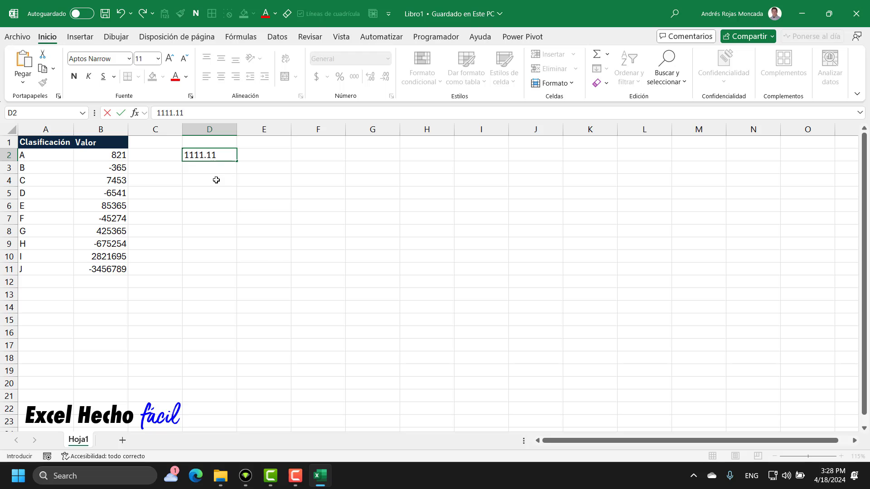
key(Return)
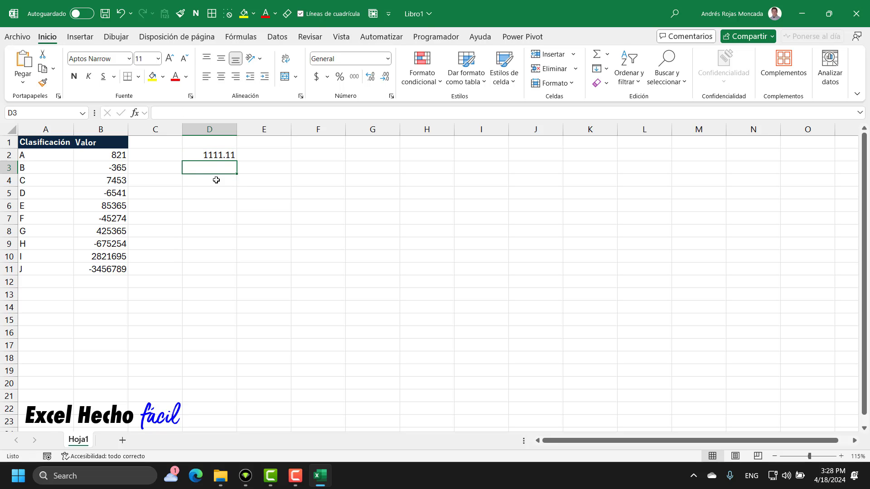
click(218, 156)
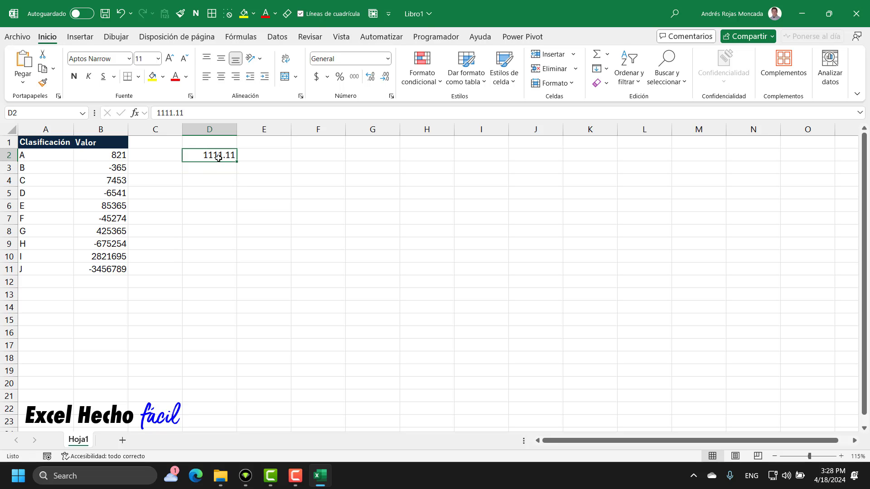
click(327, 77)
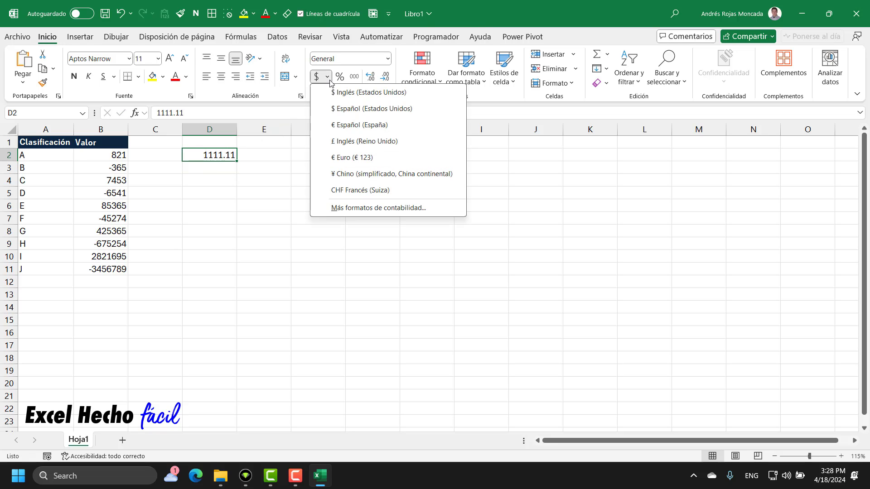
click(353, 92)
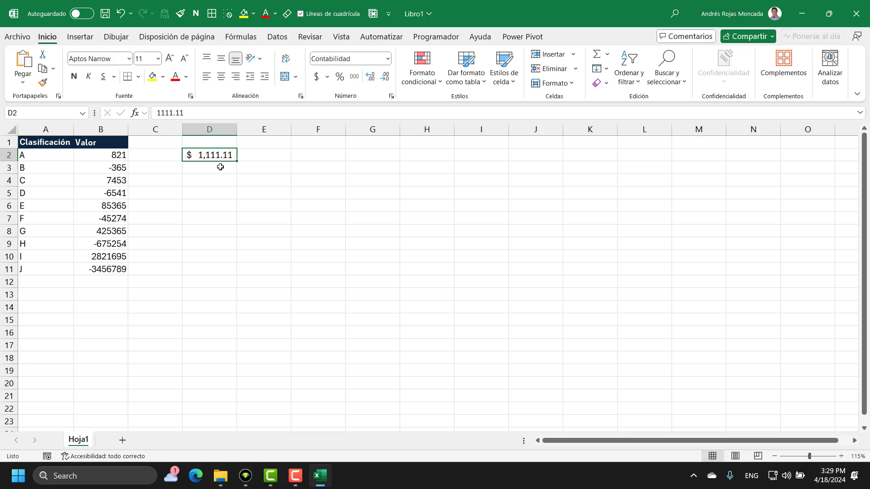
Step: Clear both the content and the formatting of cell D2
click(600, 83)
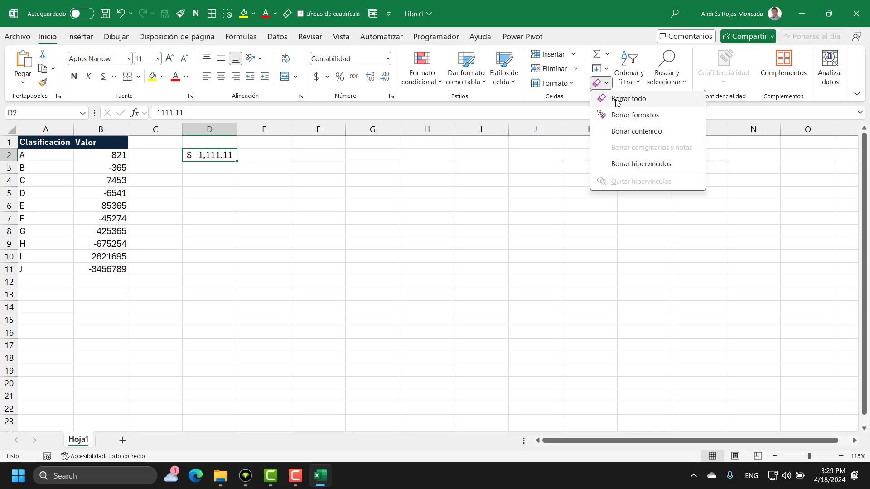
click(618, 100)
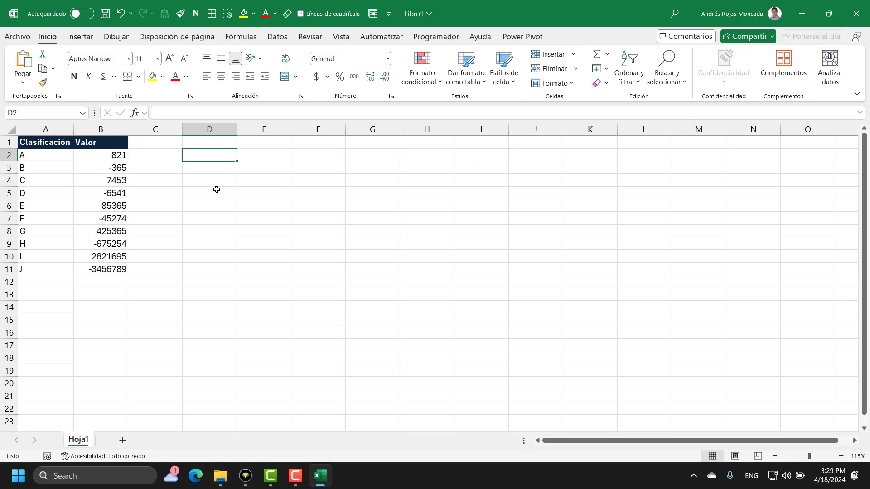
Step: Enter the custom number format code Segmento1;Segmento2;Segmento3;Segmento4 for cell D2
key(ctrl+1)
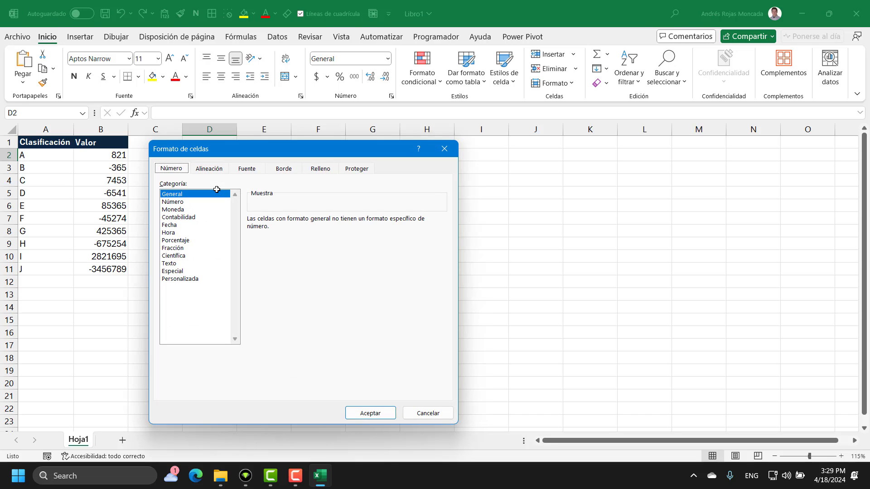
click(176, 281)
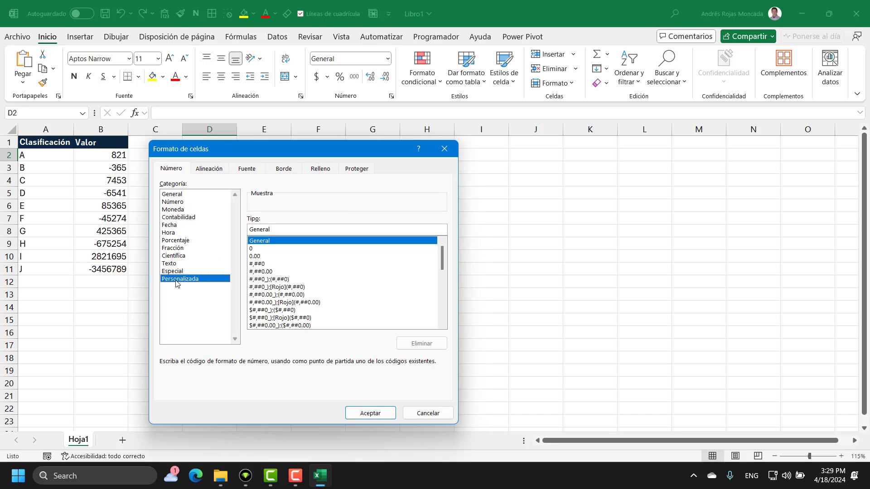
double_click(271, 229)
key(BackSpace)
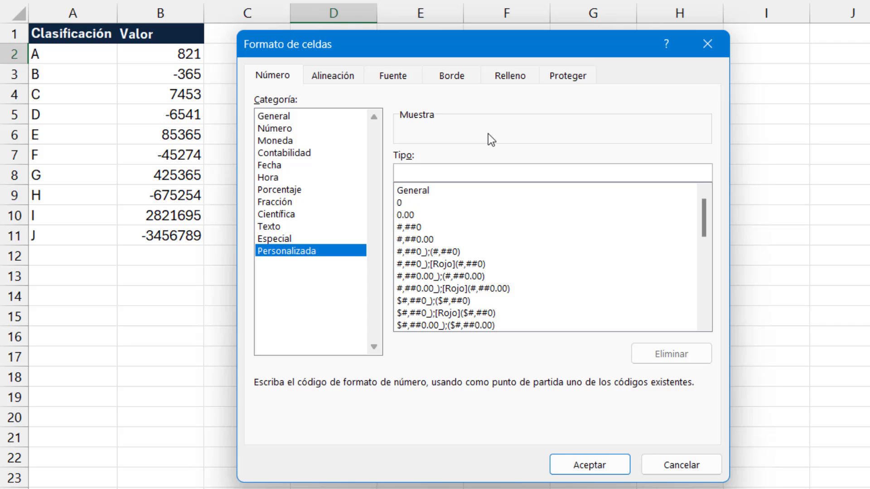
text(Segmento)
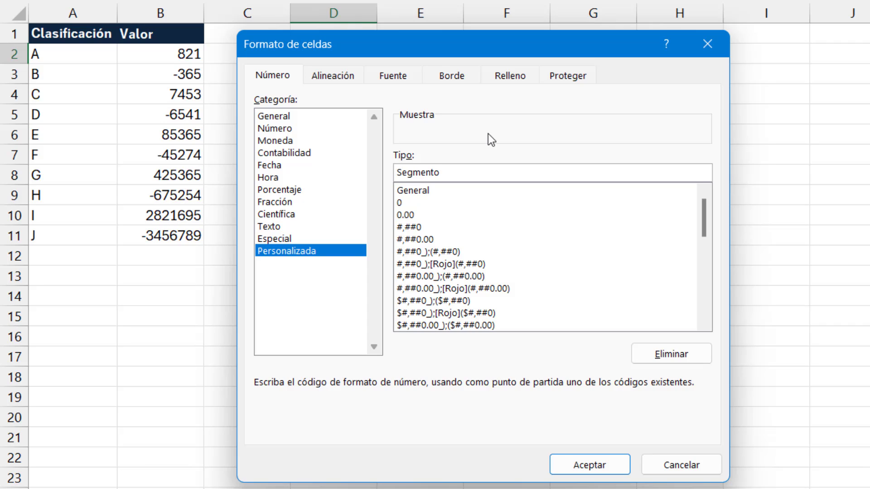
text(1;Segmento2;Segmento)
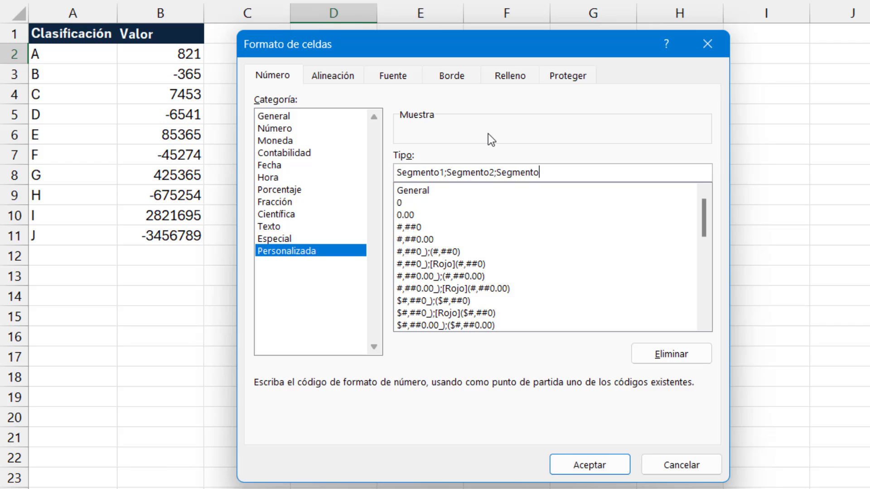
text(3;Segmento4)
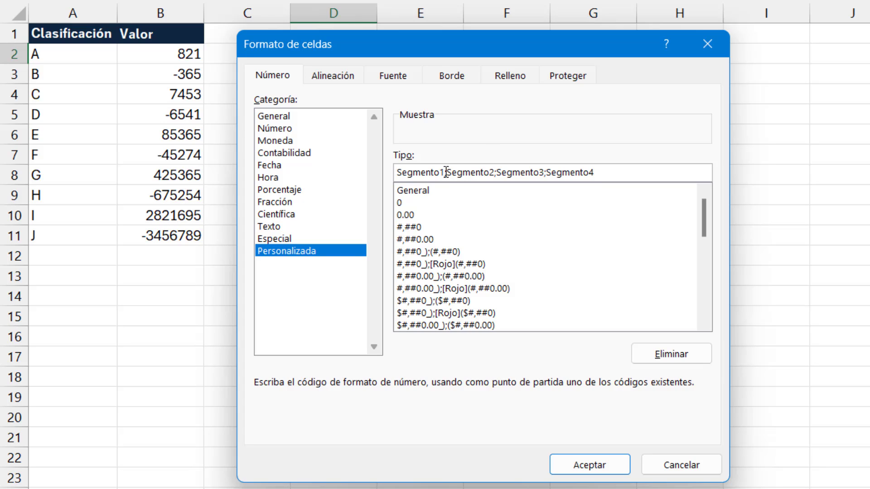
Step: Highlight each of the four semicolon-separated segments of the custom format code in turn
drag(446, 173, 396, 172)
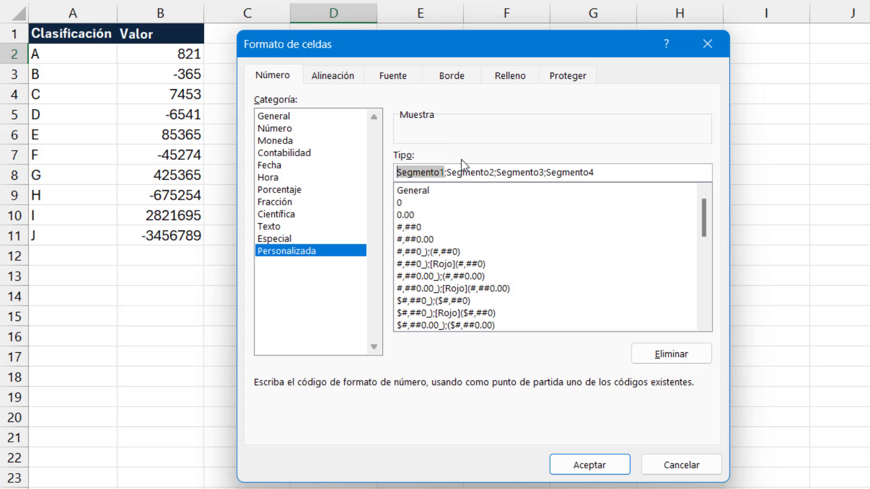
drag(494, 172, 447, 172)
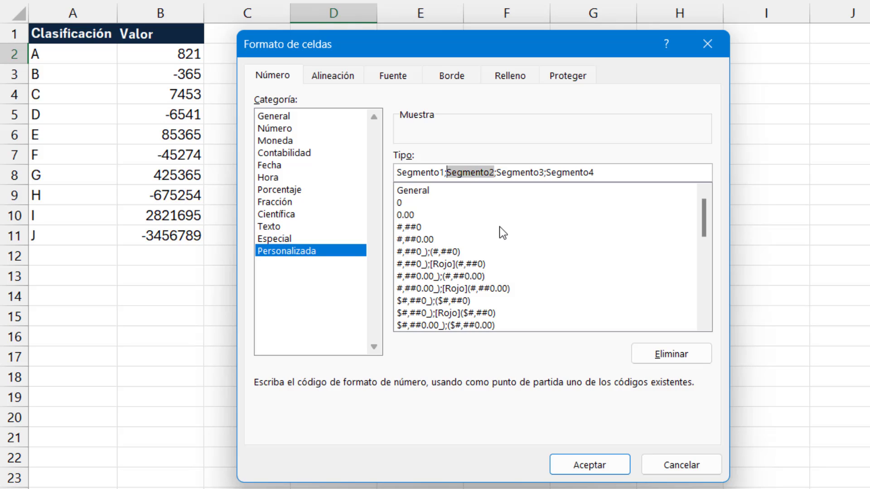
drag(544, 175, 499, 179)
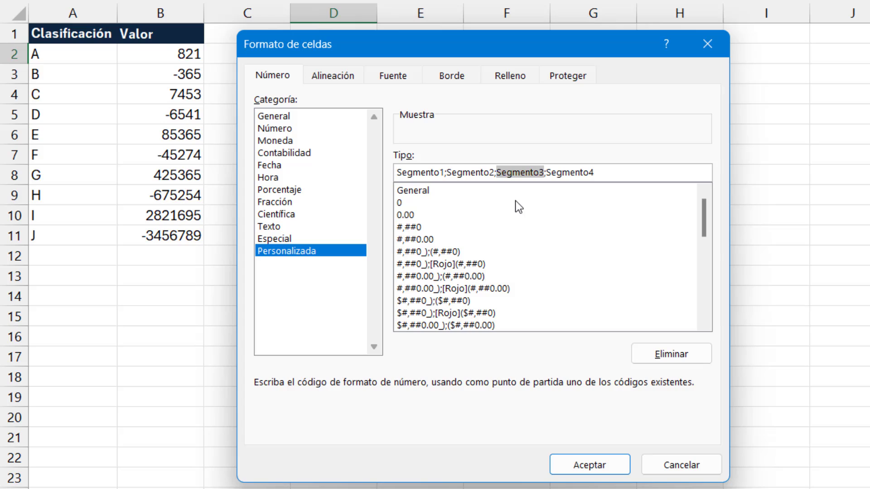
drag(596, 173, 546, 174)
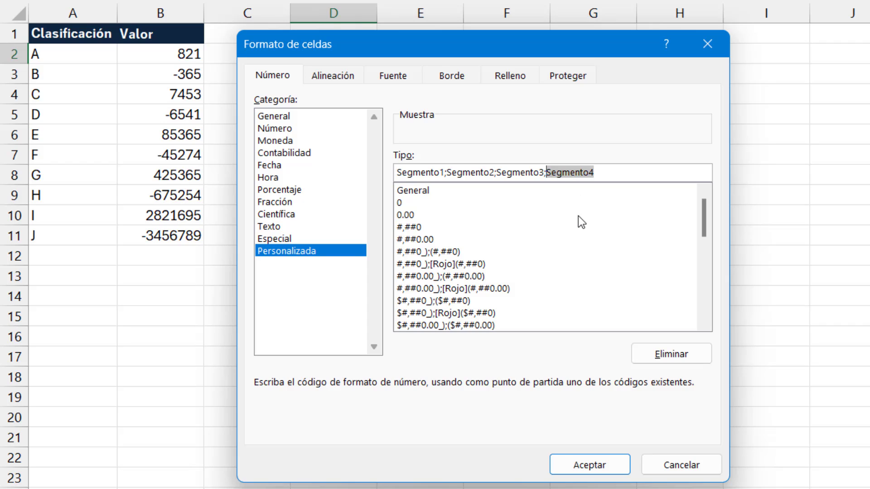
Step: Replace the fourth segment of the format code with @, and change it back to Segmnento4
text(@)
drag(547, 173, 556, 173)
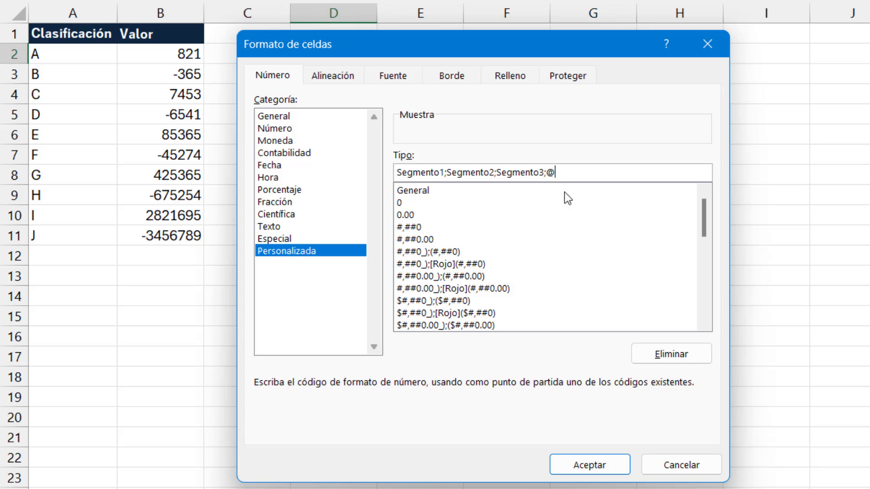
click(556, 173)
drag(556, 173, 546, 173)
text(Segmnento)
text(4)
Step: Highlight the entire custom format code and close the cell format dialog without applying it
click(476, 172)
click(580, 173)
drag(612, 174, 398, 172)
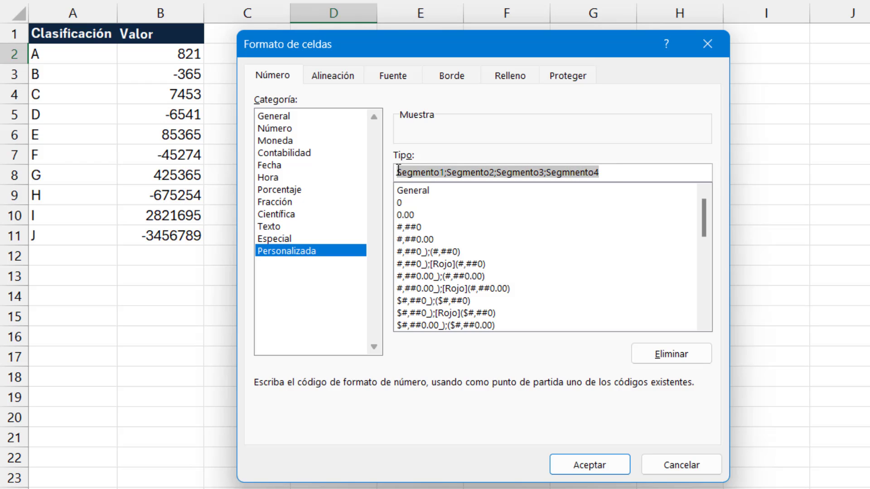
click(608, 174)
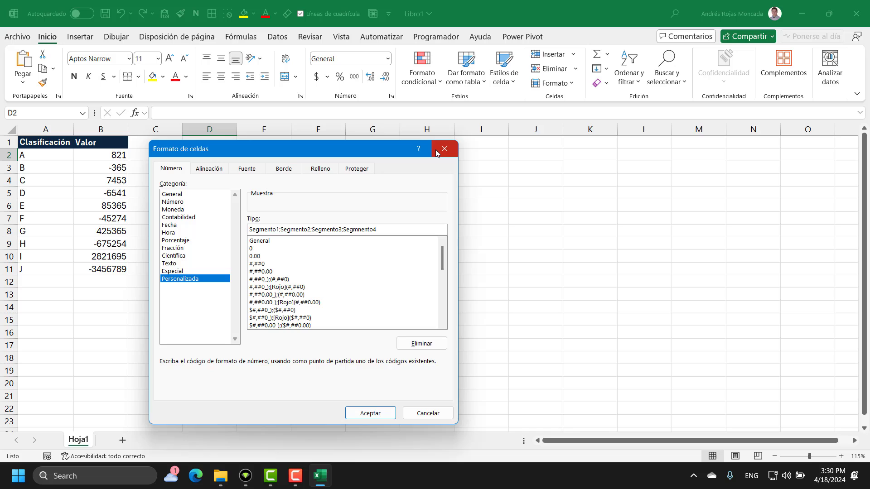
click(435, 152)
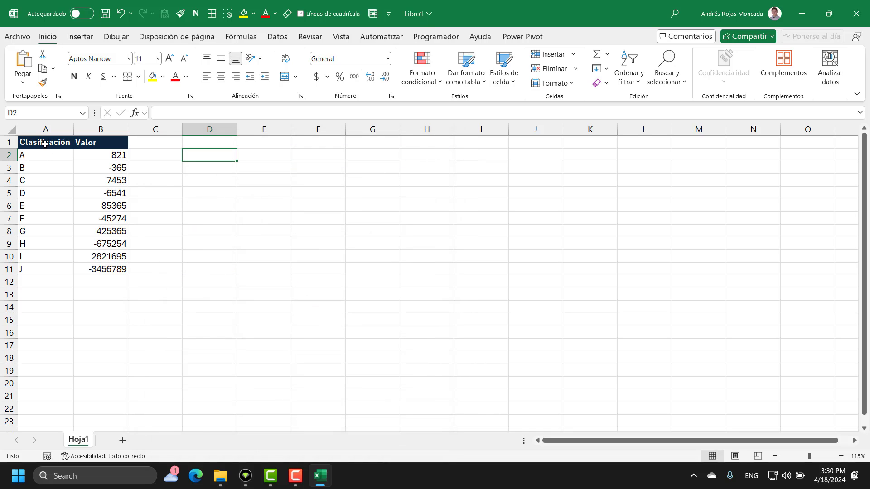
Step: Highlight the table A1:B11, its Clasificación entries A2:A11 and its Valor numbers B2:B11 in turn
click(71, 143)
drag(72, 143, 102, 270)
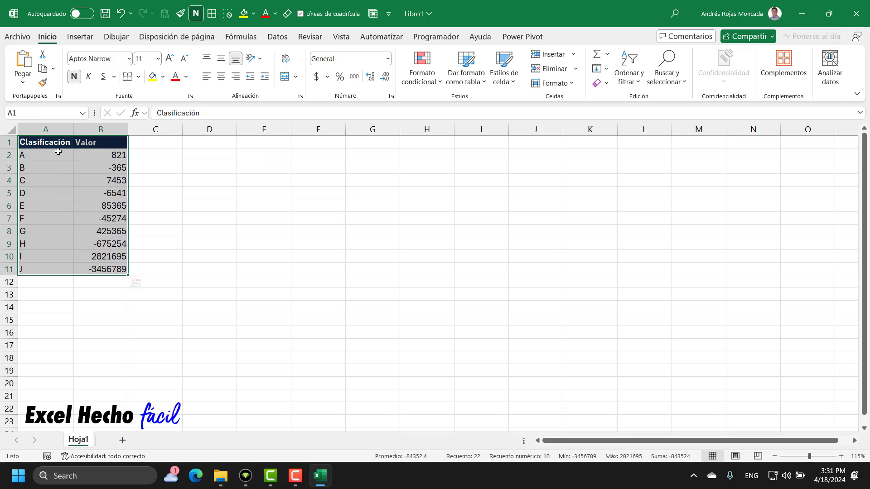
click(58, 158)
drag(58, 158, 47, 265)
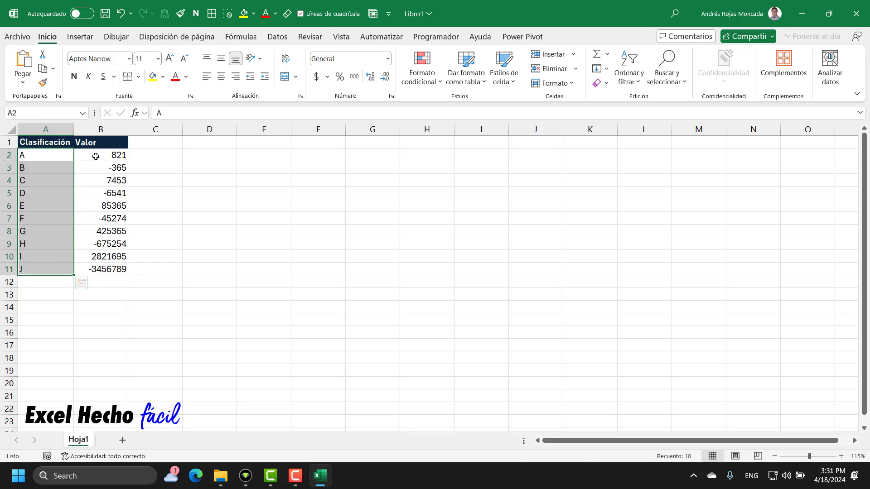
drag(97, 155, 102, 271)
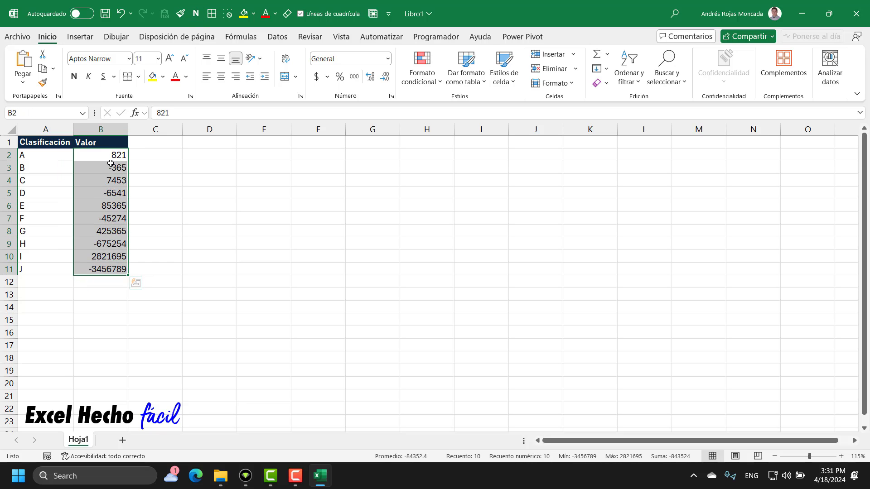
Step: Examine the Valor numbers in consecutive pairs, from B2:B3 down to B10:B11
drag(111, 155, 115, 166)
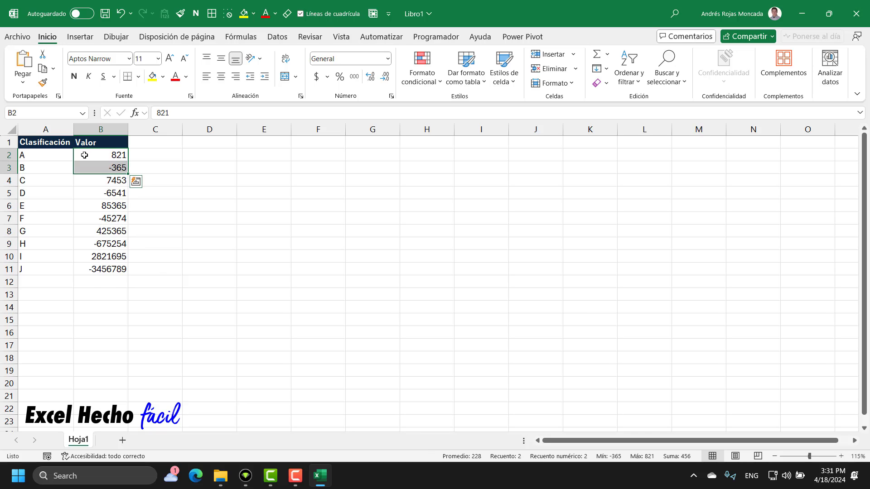
drag(96, 179, 94, 196)
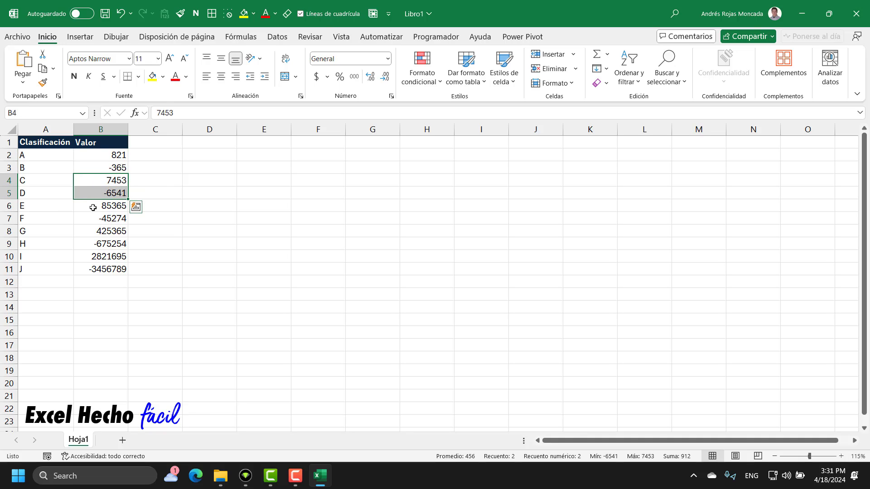
drag(92, 207, 91, 218)
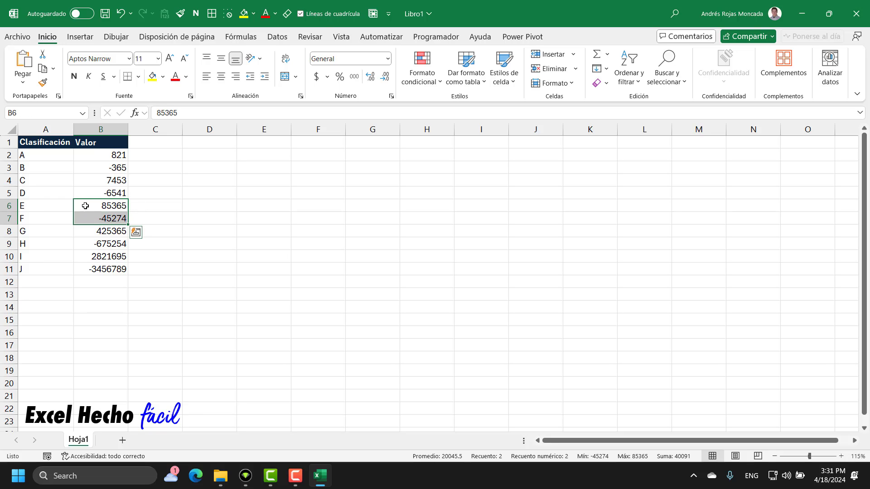
click(85, 231)
drag(85, 231, 84, 244)
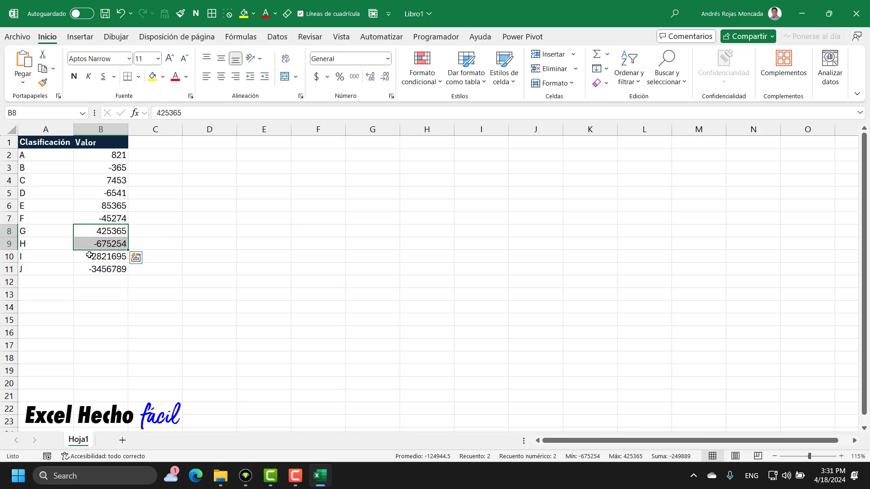
drag(83, 257, 79, 271)
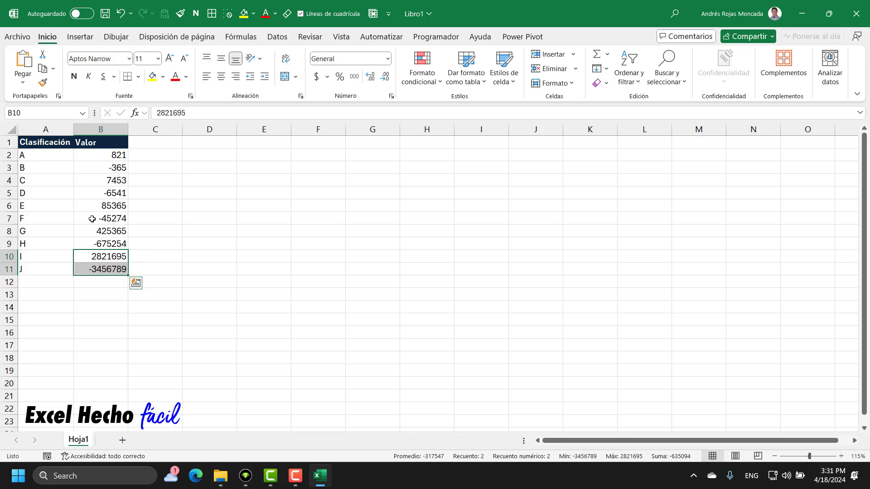
Step: Open the cell format dialog for the Valor numbers B2:B11, choose the Personalizada category and clear the General code
drag(96, 153, 91, 270)
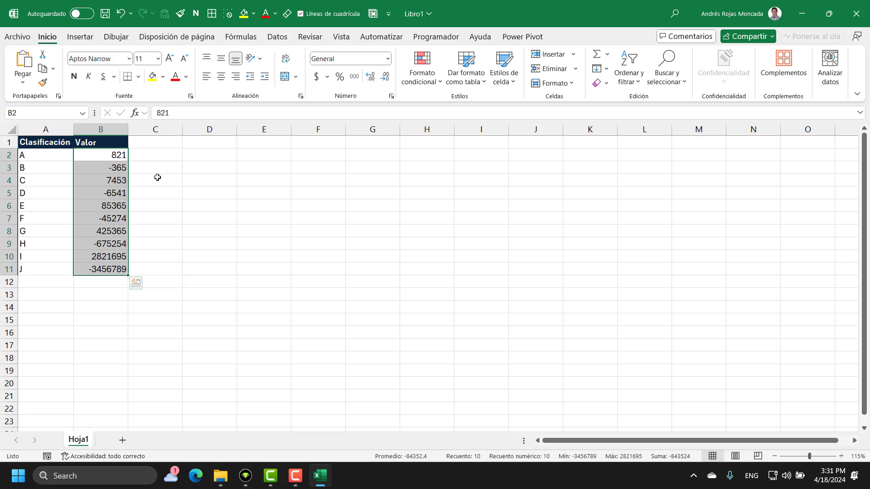
key(ctrl+1)
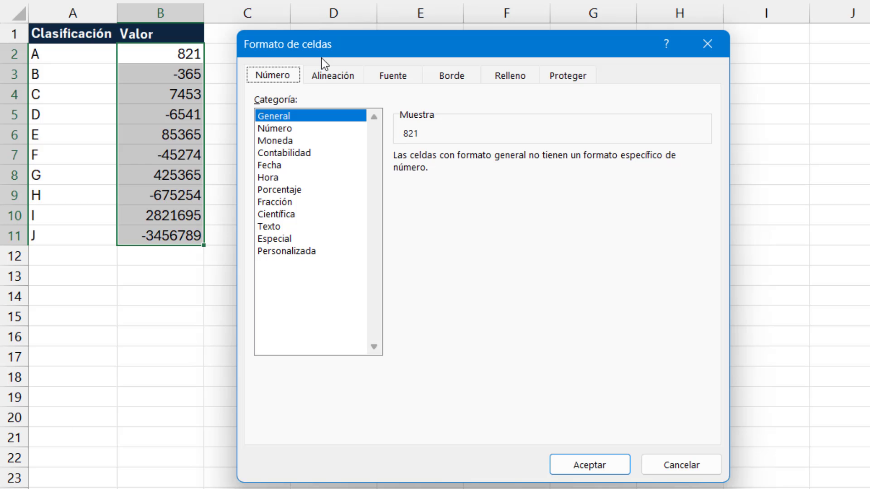
click(306, 250)
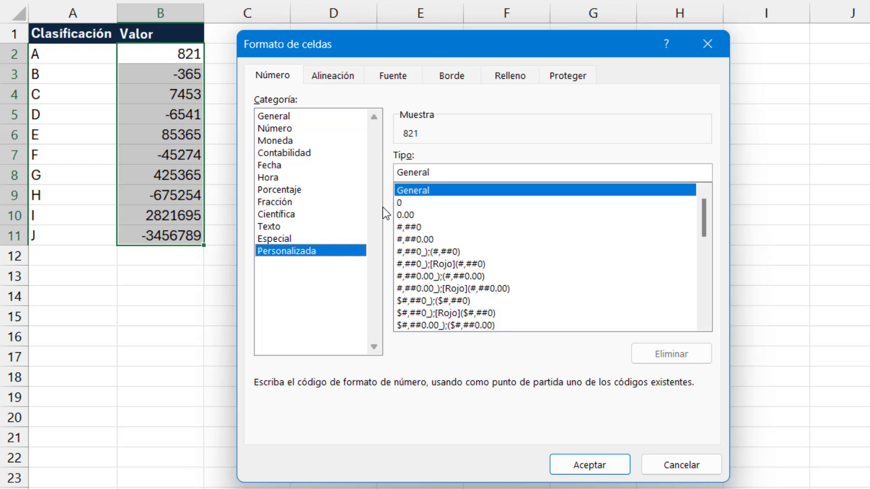
drag(433, 174, 367, 173)
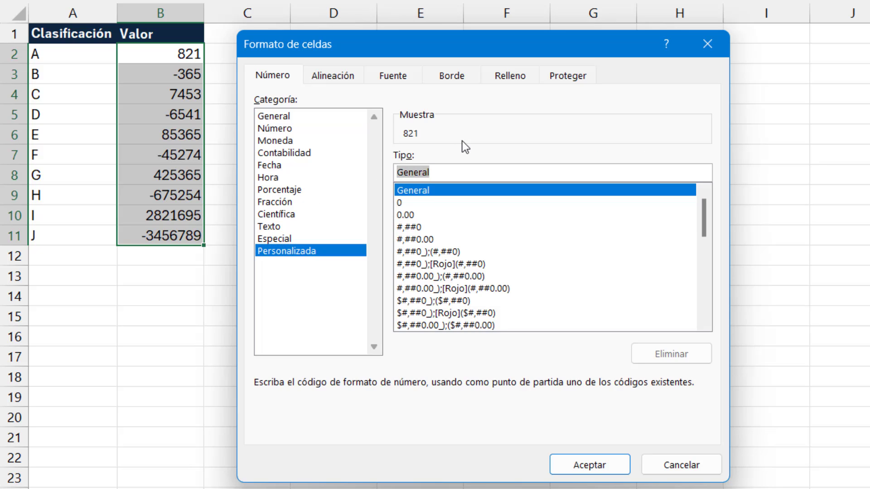
key(BackSpace)
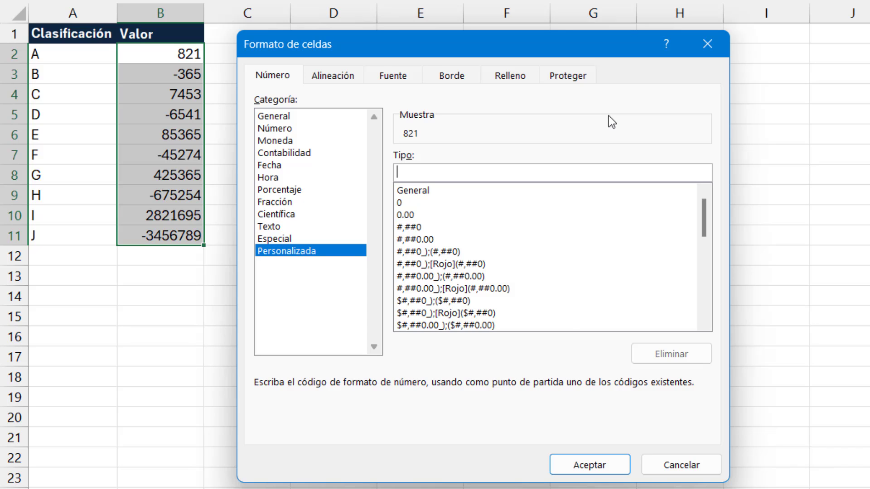
Step: Enter #,##0.00, as the custom format code, with two decimals and a trailing comma to scale by thousands
text(#)
text(,)
text(##)
text(0)
text(.0)
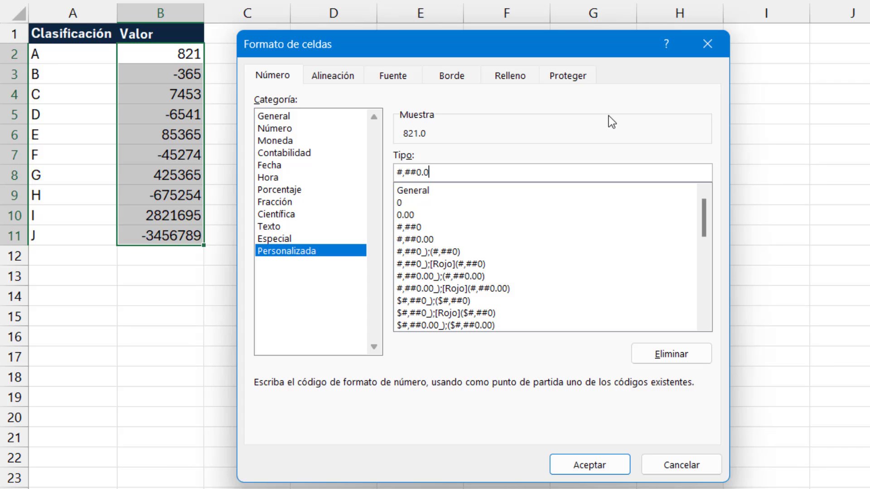
text(0)
text(,)
Step: Try "K" in quotation marks, a backslash and a forward slash after the trailing comma, removing each again
text(")
text(K")
key(BackSpace)
key(BackSpace)
key(BackSpace)
text(\)
key(BackSpace)
text(/)
key(BackSpace)
Step: Complete the positive-number segment of the format code with the suffix \K and a closing semicolon
text(\)
drag(437, 174, 443, 174)
click(446, 174)
text(K)
text(;)
Step: Copy the first segment #,##0.00,\K and paste it as the negative-number segment, preceded by a minus sign
drag(397, 173, 446, 176)
key(ctrl+c)
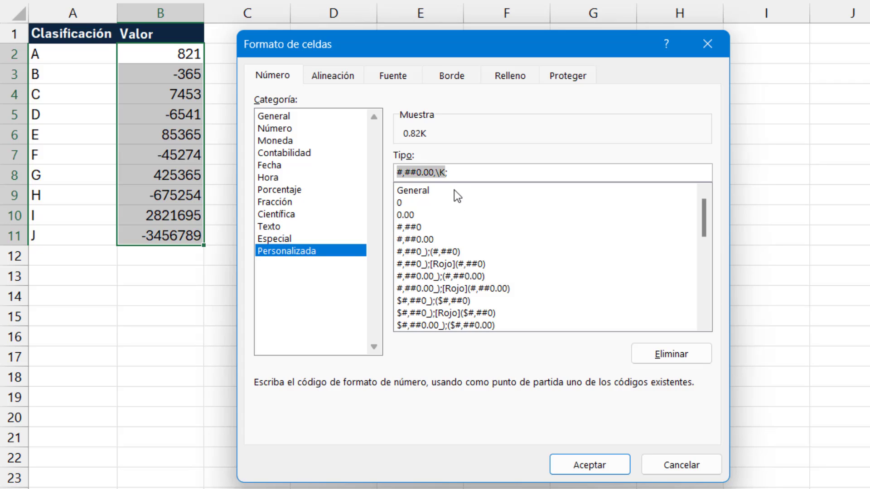
click(456, 174)
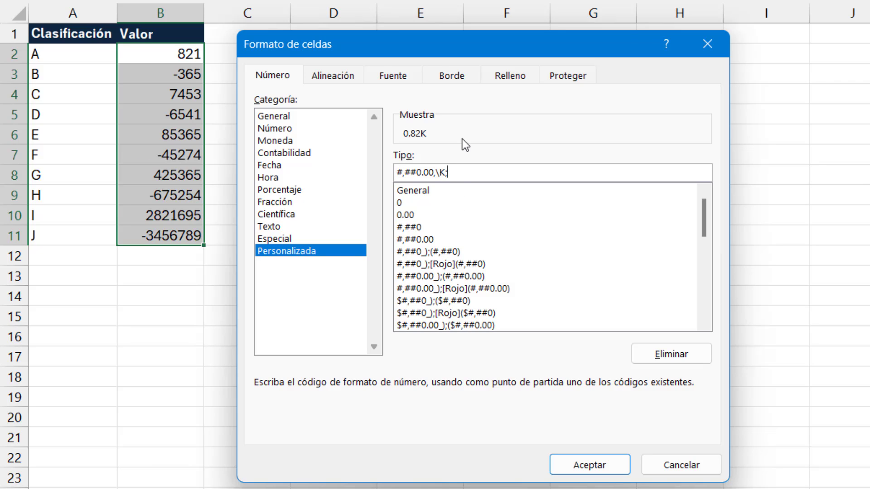
text(;)
key(ctrl+v)
text(-)
click(518, 172)
Step: Append ;0;@ as the zero and text segments and apply the format code to B2:B11
text(;)
text(0)
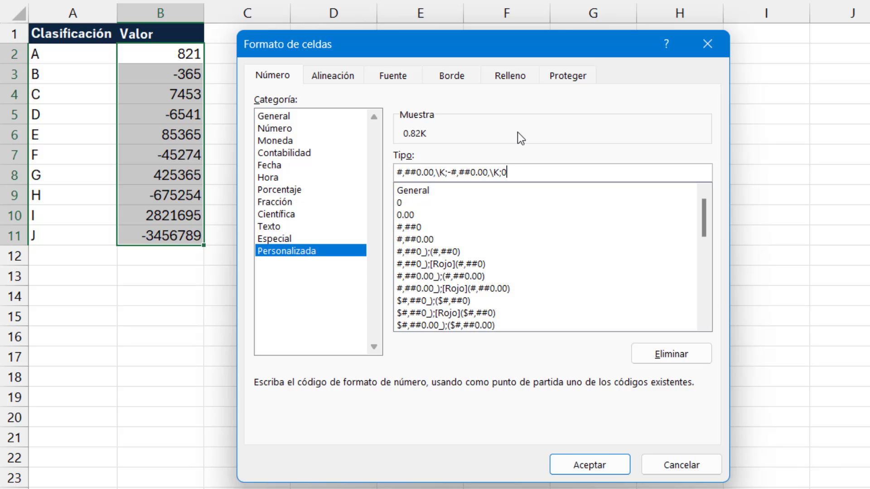
text(;@)
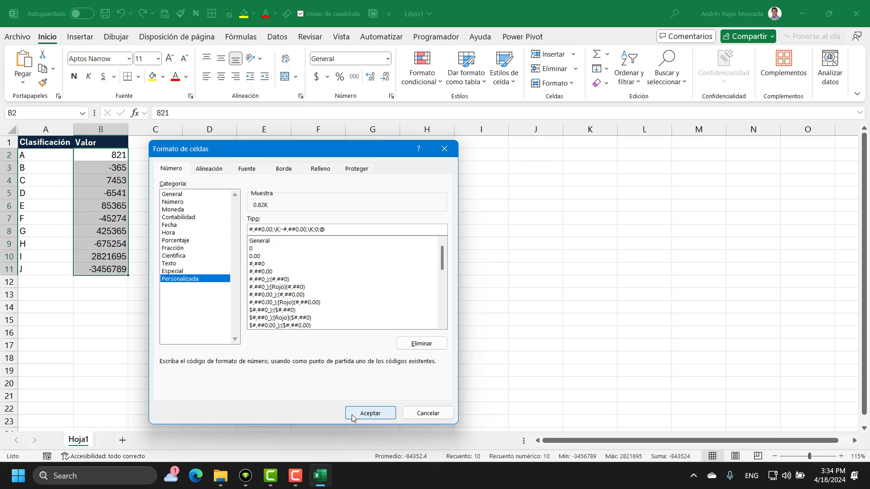
click(562, 471)
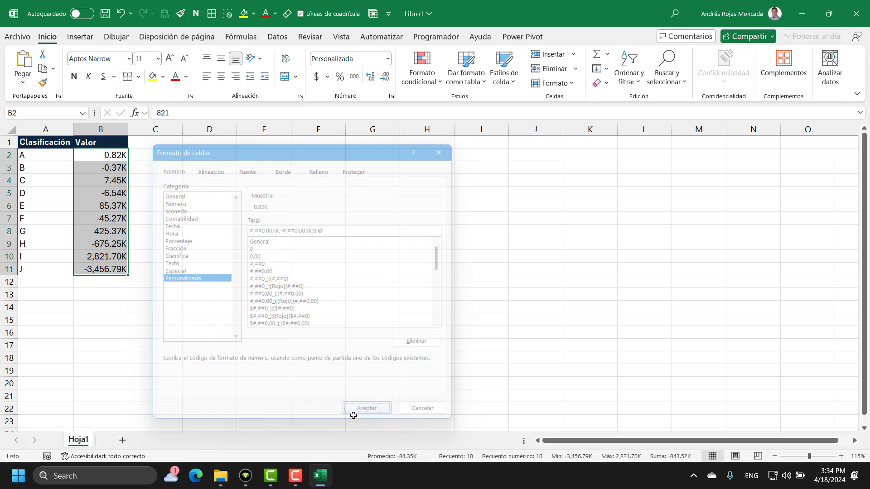
Step: Compare the displayed thousands format with the stored number for each cell from B2 to B7
click(117, 155)
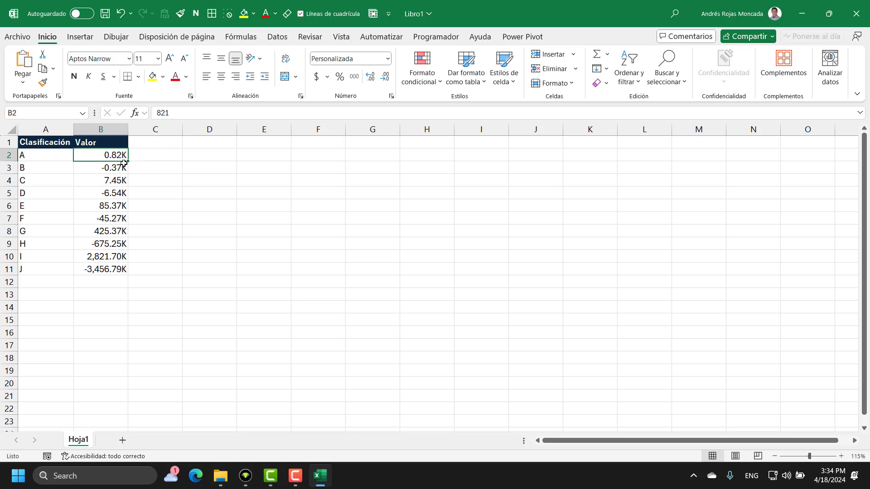
click(121, 168)
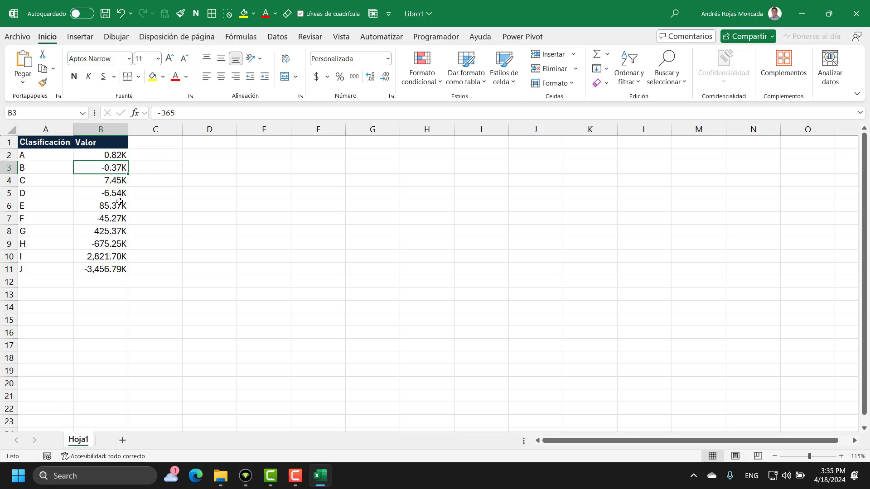
click(111, 183)
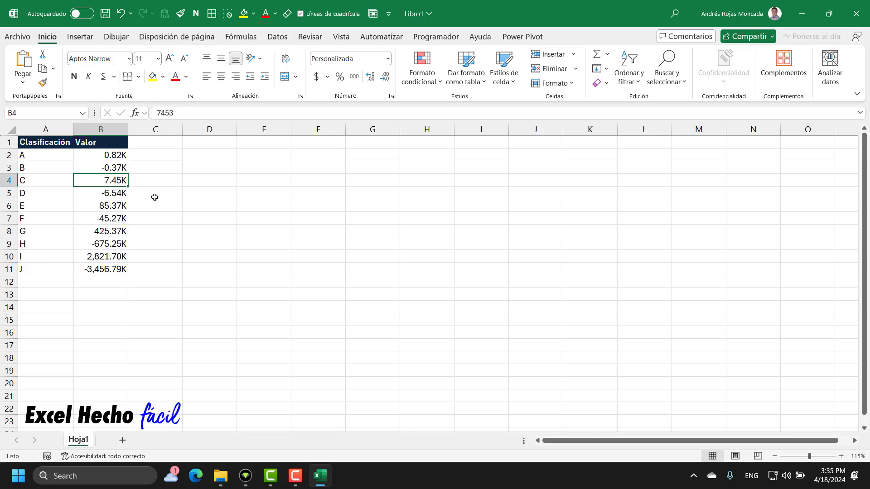
click(97, 196)
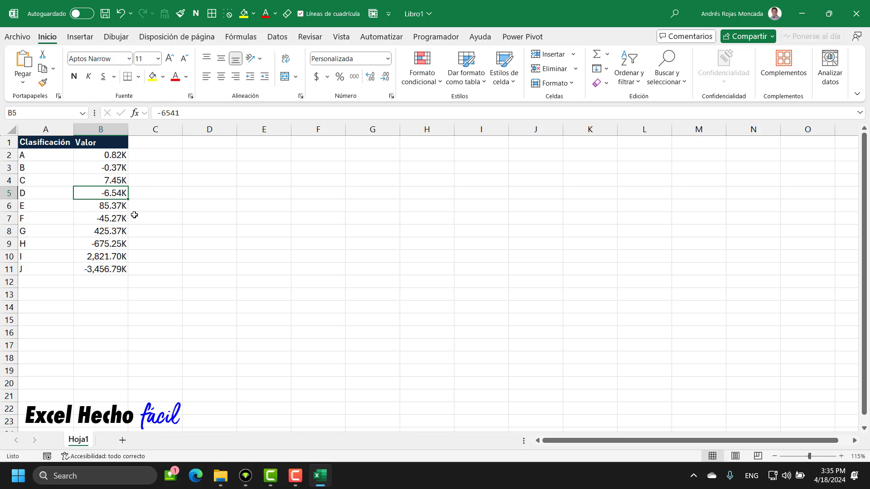
click(103, 208)
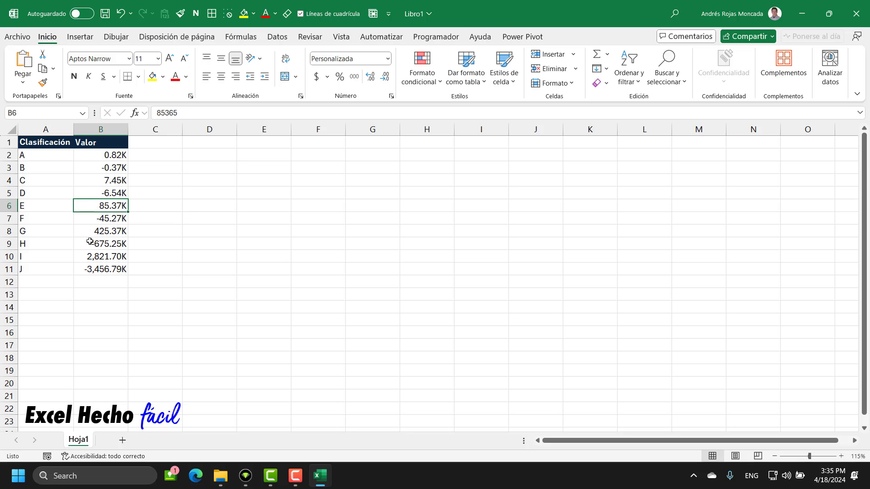
click(92, 219)
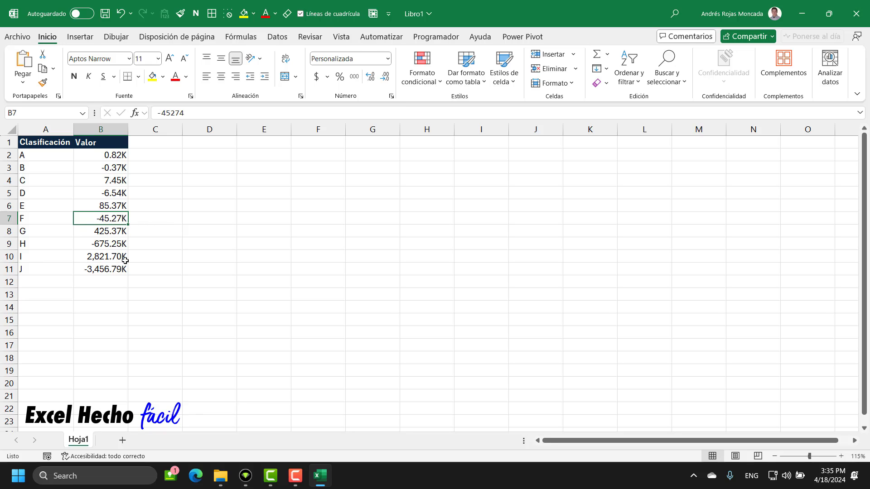
Step: Compare the displayed and stored numbers of B8 through B11, inspecting the digits of B8, B9 and B11 without editing them
click(106, 232)
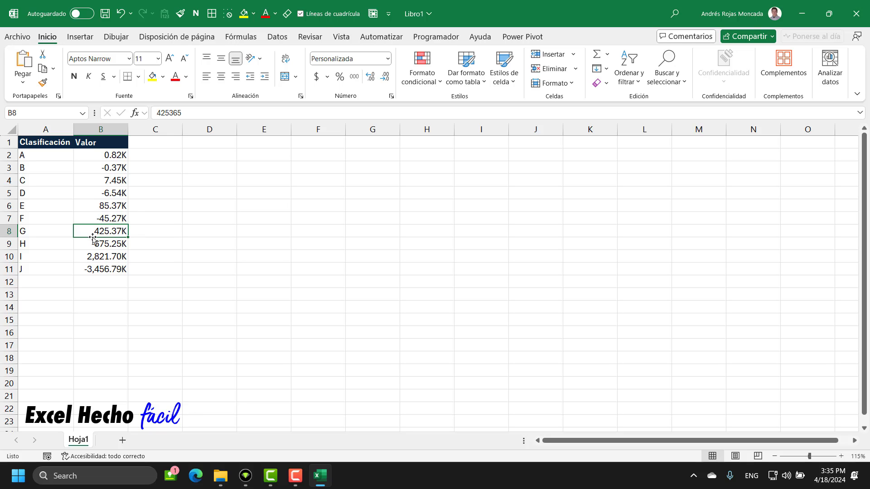
double_click(178, 113)
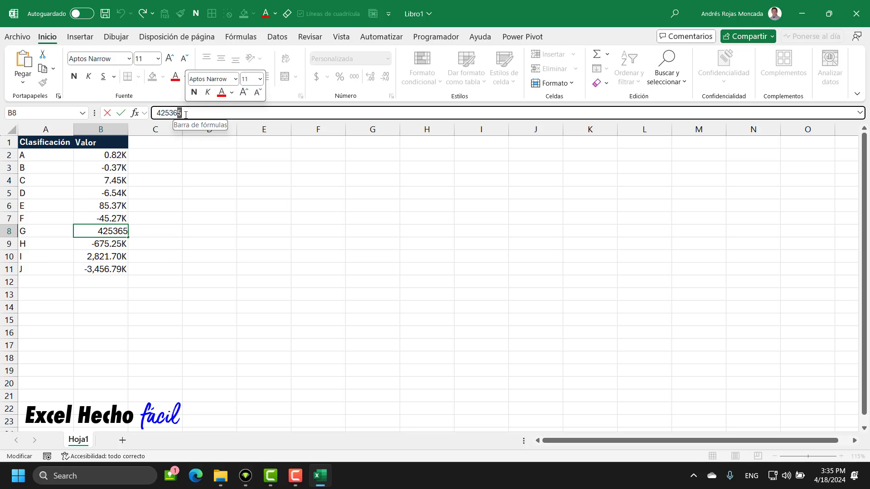
key(Escape)
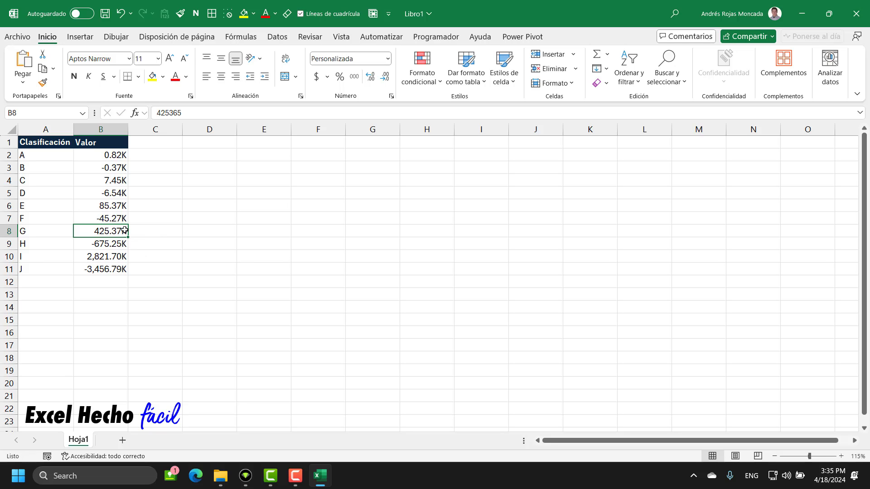
click(109, 245)
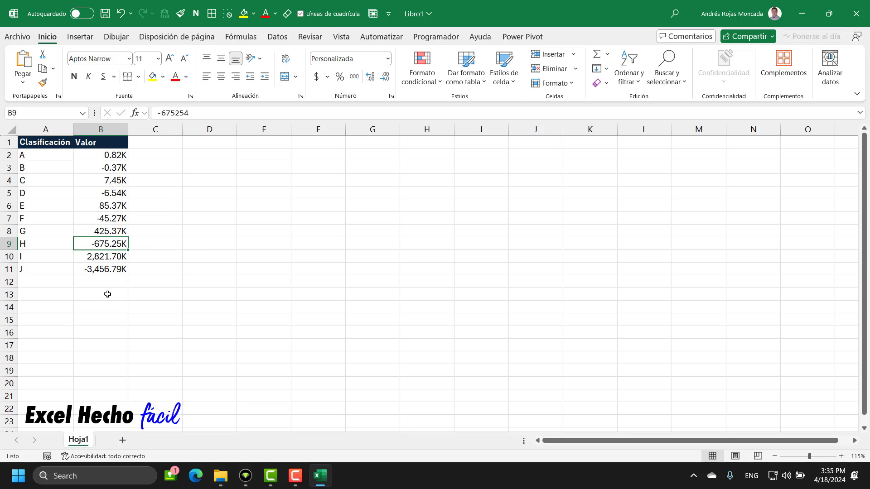
drag(189, 113, 183, 113)
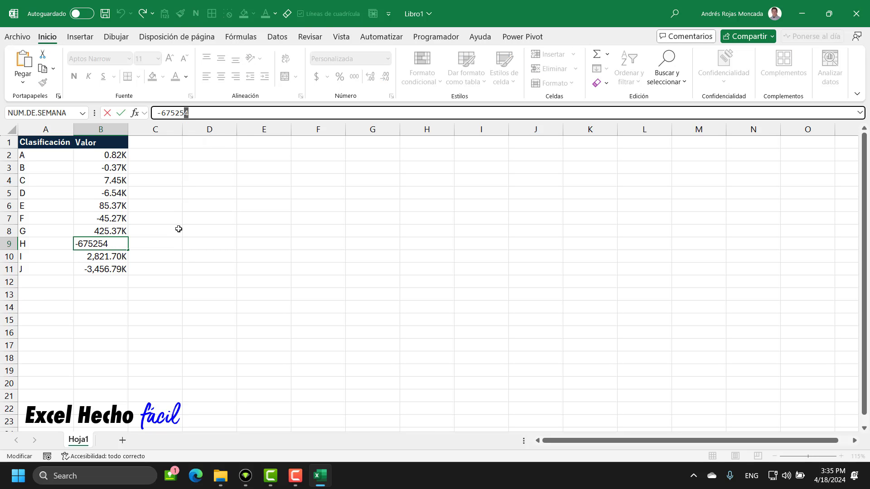
key(Escape)
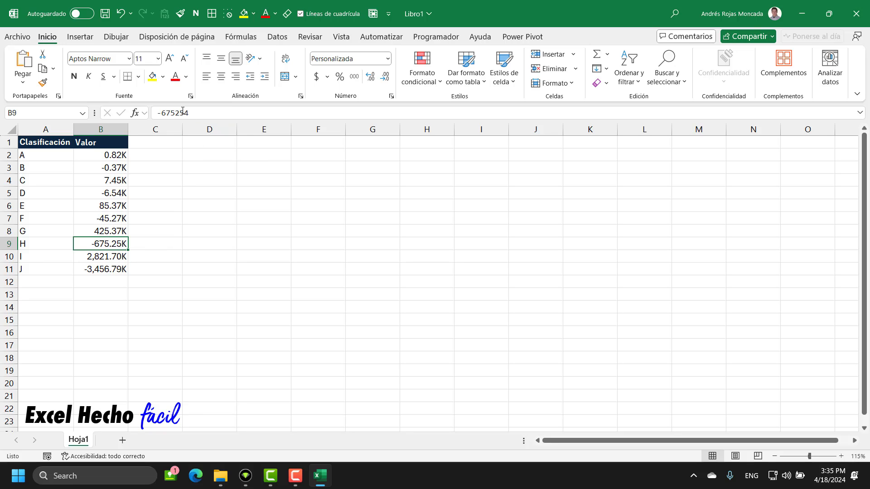
click(105, 264)
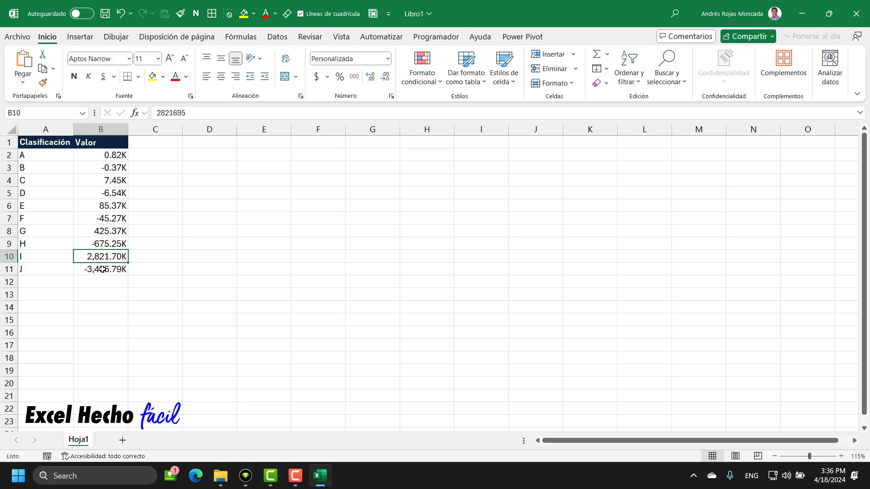
click(109, 271)
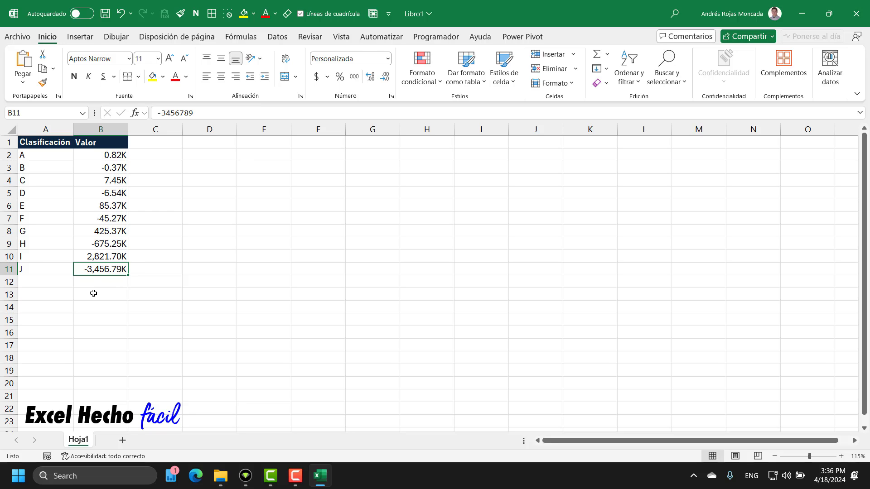
click(195, 113)
click(185, 114)
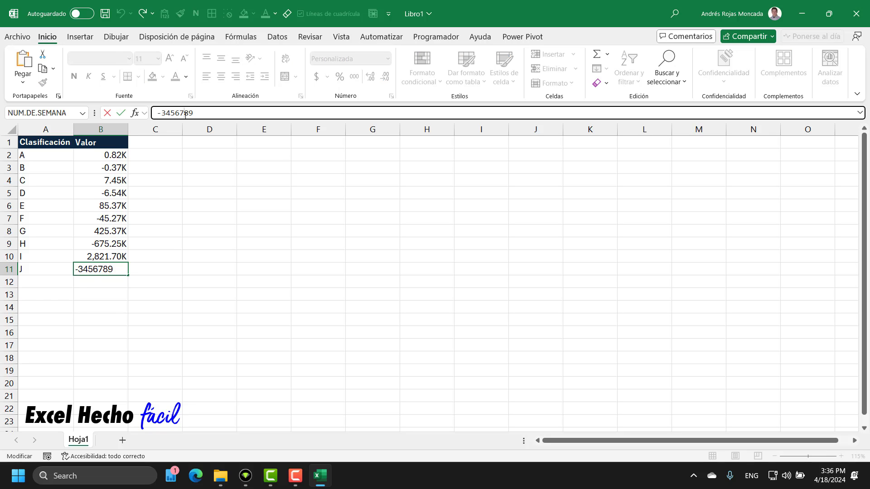
key(Escape)
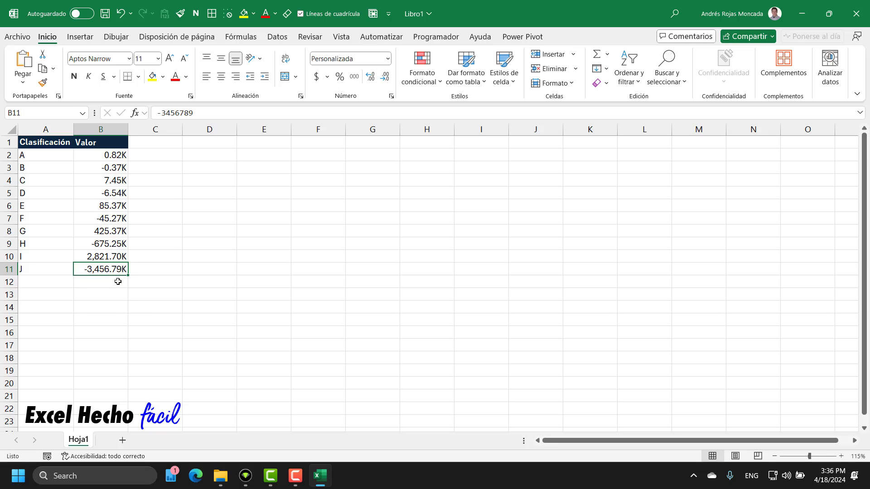
Step: Copy the table A1:B11 and paste only its values starting at D1
drag(120, 155, 121, 270)
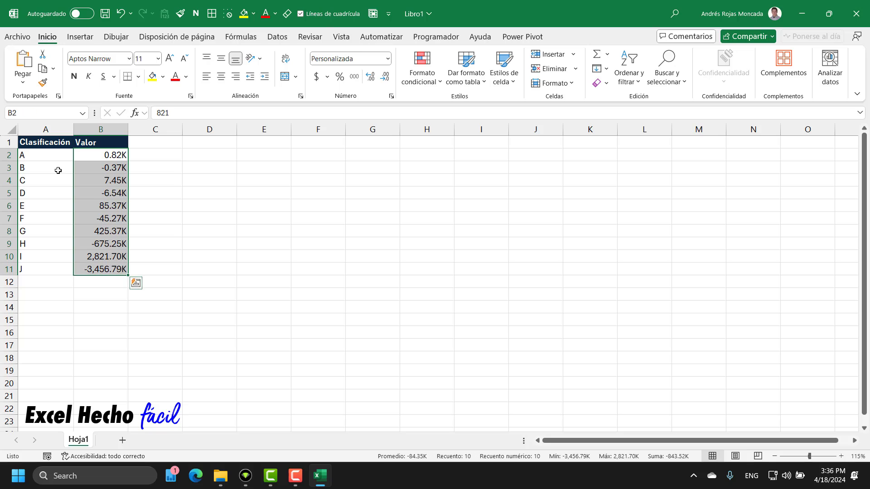
drag(46, 144, 113, 270)
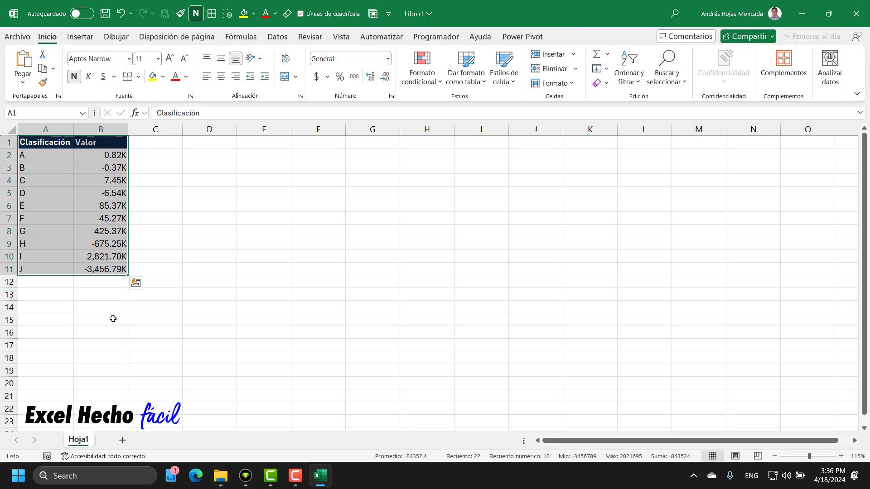
key(ctrl+c)
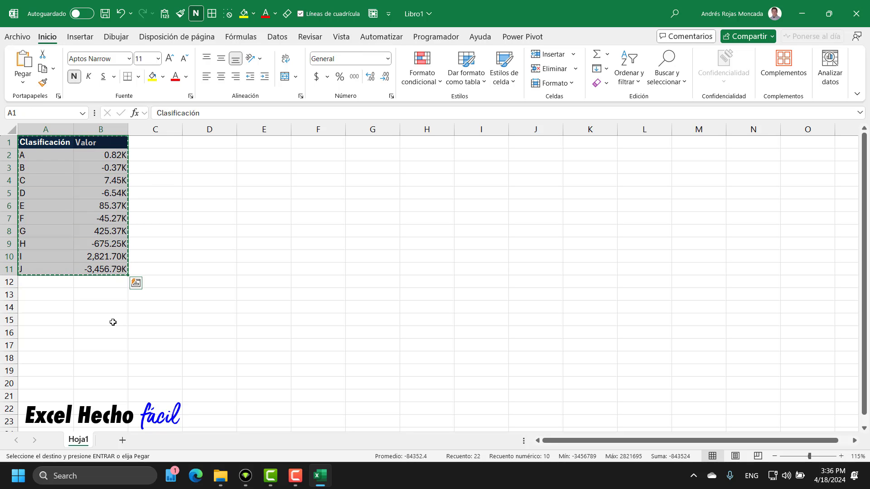
click(192, 141)
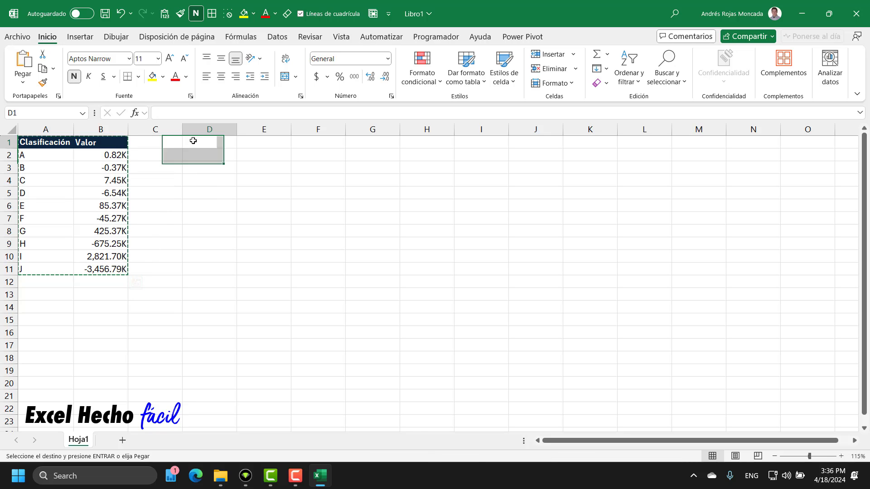
key(ctrl+shift+v)
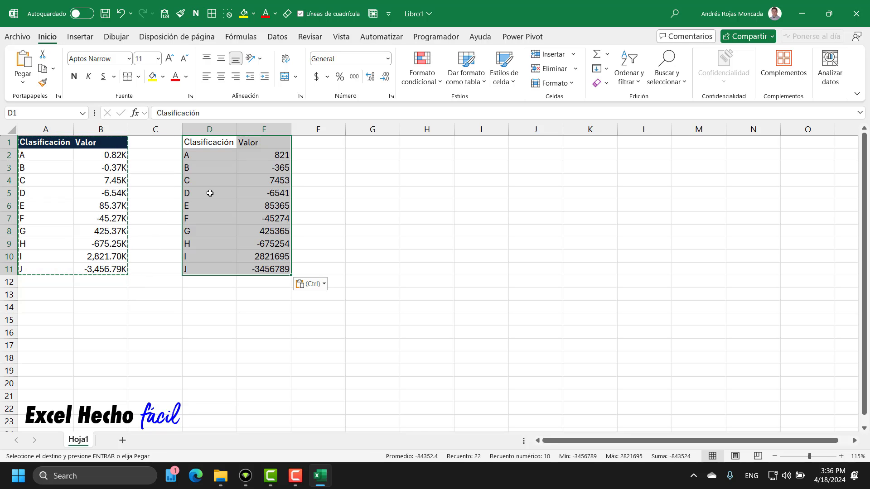
key(Escape)
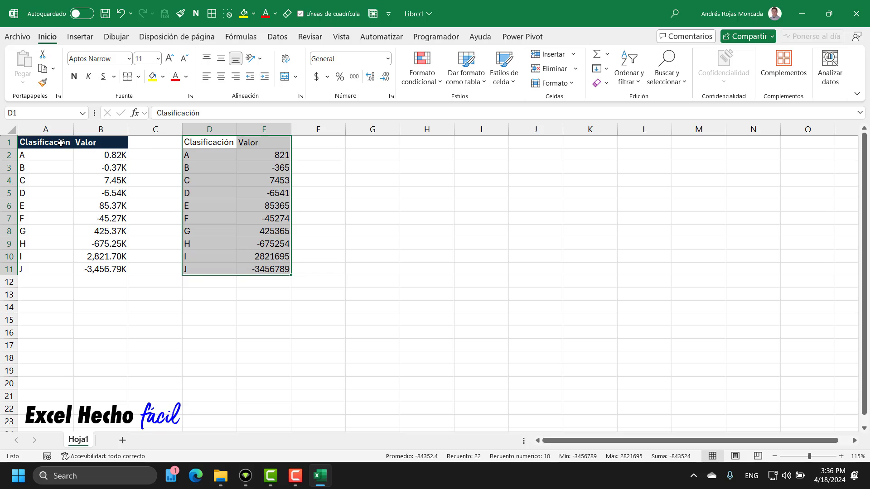
Step: Copy the header formatting of A1 to D1:E1 and autofit the width of column D
click(60, 143)
click(43, 82)
drag(219, 142, 256, 143)
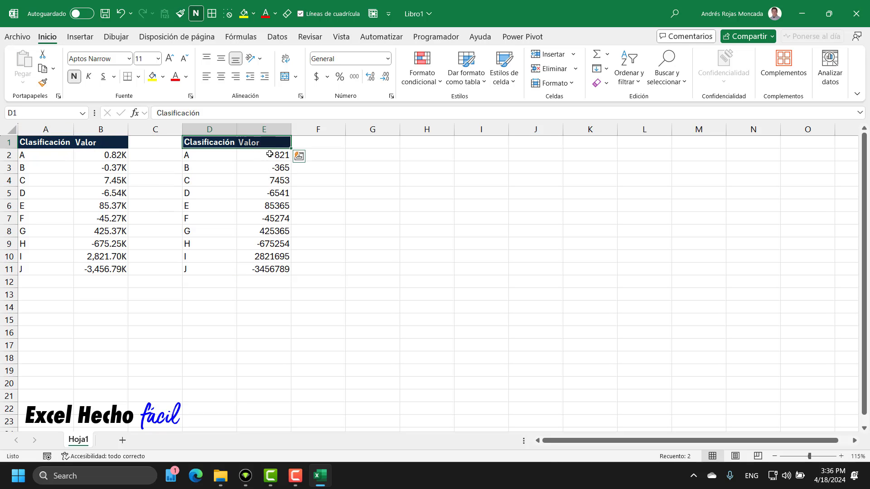
double_click(237, 129)
Step: Set the width of the empty column C between the two tables to 2
click(155, 129)
right_click(155, 129)
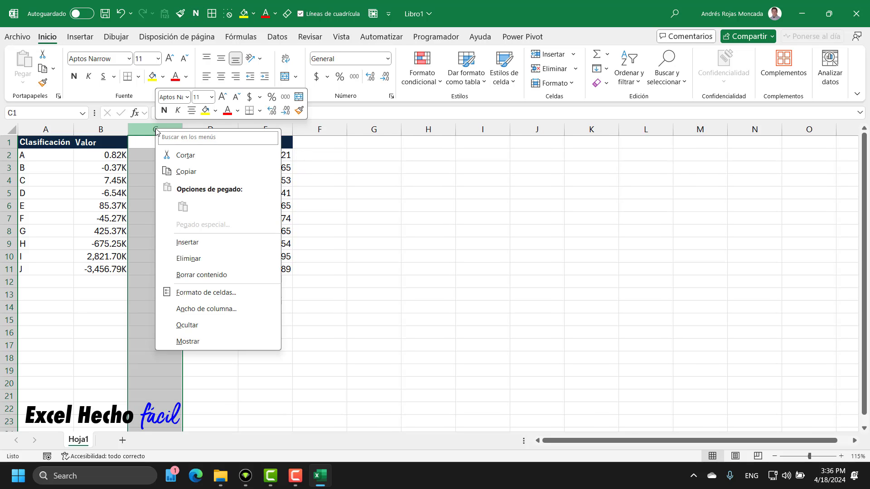
click(209, 312)
text(2)
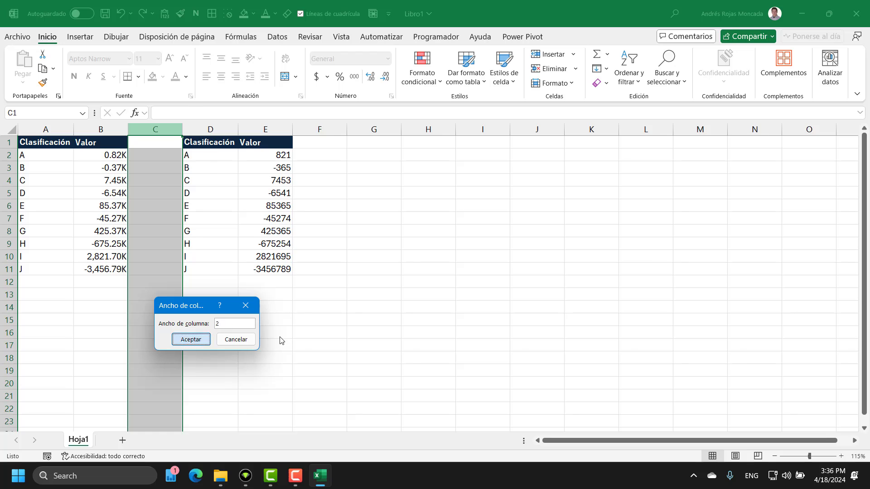
key(Return)
Step: Start a custom number format for E2:E11 with the positive section #,##0.00,,\M to display values in millions
drag(237, 155, 235, 269)
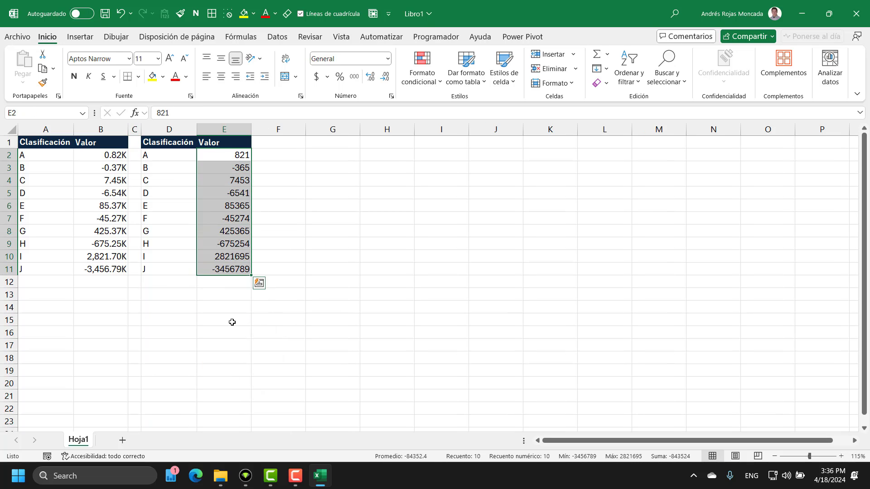
key(ctrl+1)
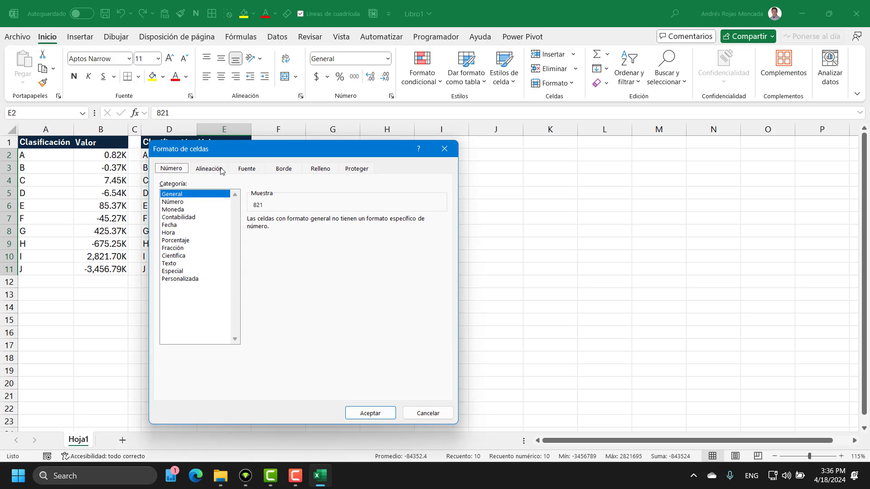
drag(219, 153, 327, 151)
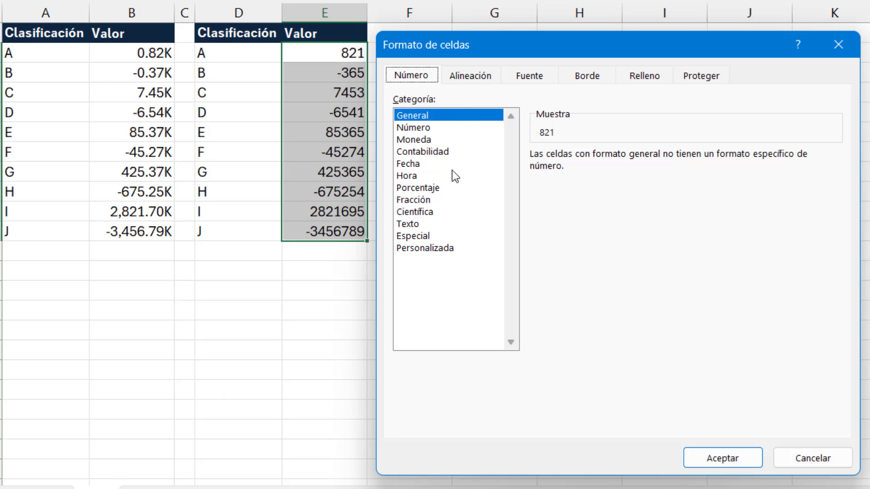
click(437, 250)
drag(569, 172, 485, 173)
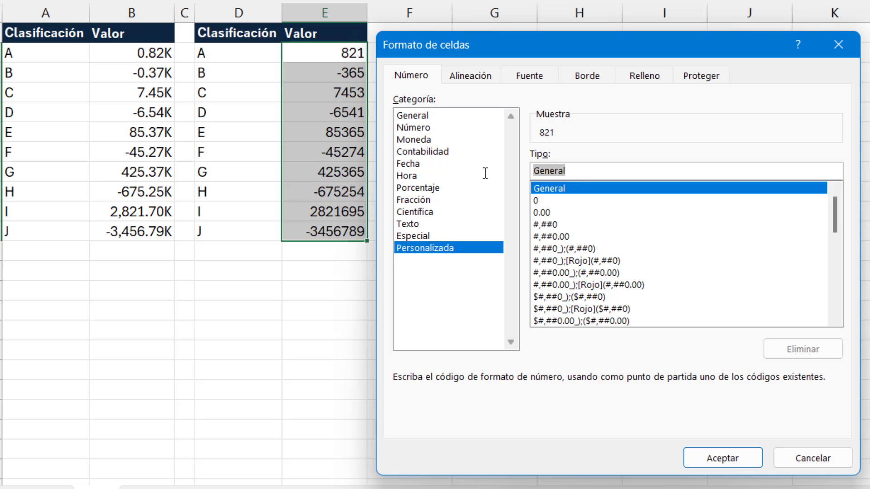
key(BackSpace)
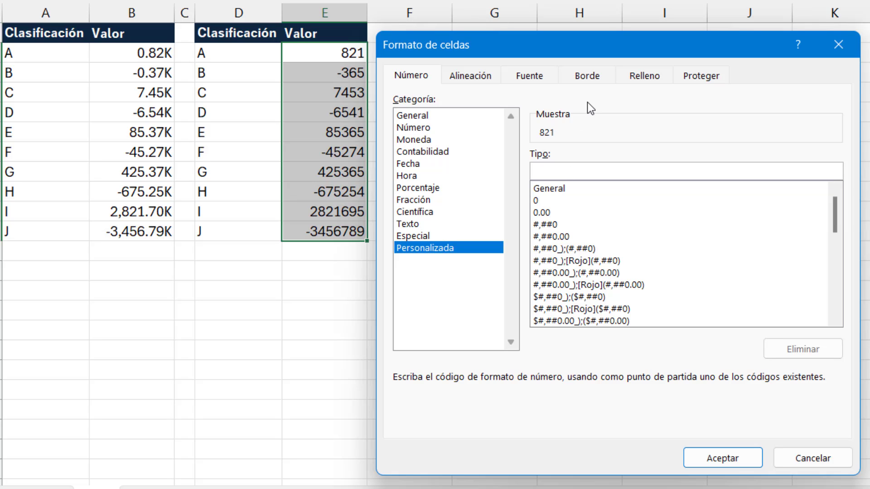
text(#,##0.00,)
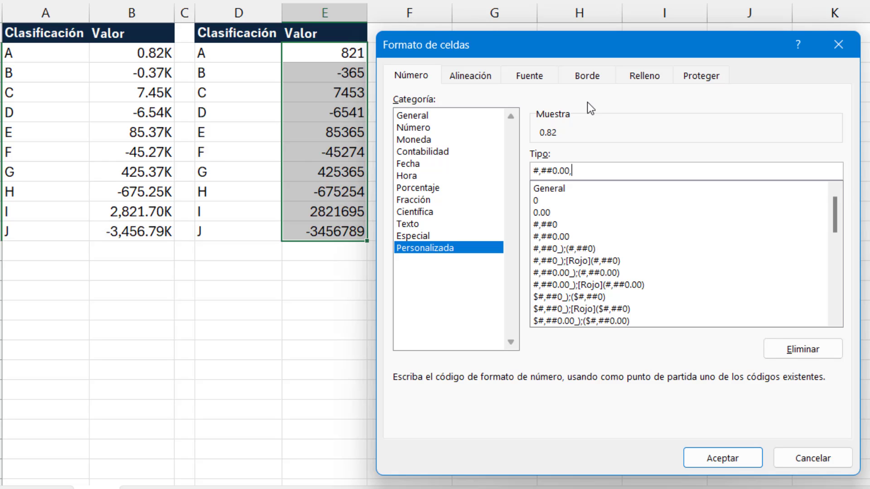
key(BackSpace)
text(,,)
text(\M)
Step: Extend the custom format to #,##0.00,,\M;-#,##0.00,,\M;0;@ by reusing the positive code for negatives, and apply it to E2:E11
drag(607, 168, 503, 166)
key(ctrl+c)
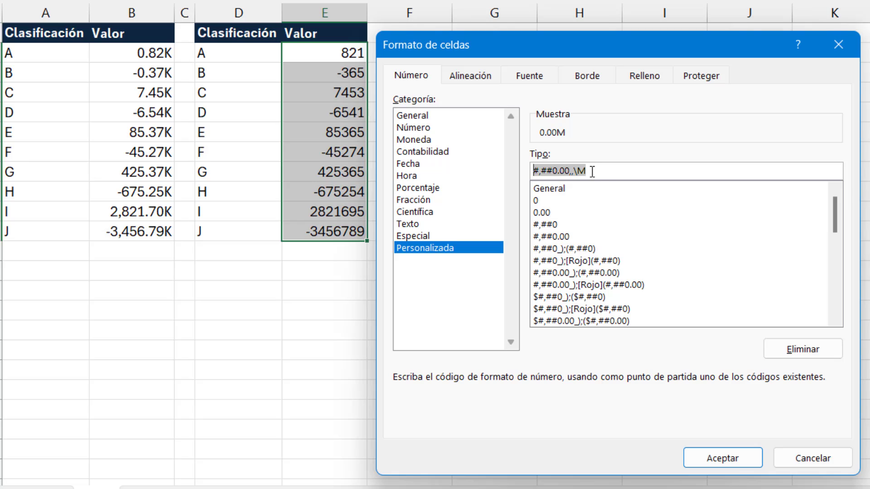
key(End)
text(;)
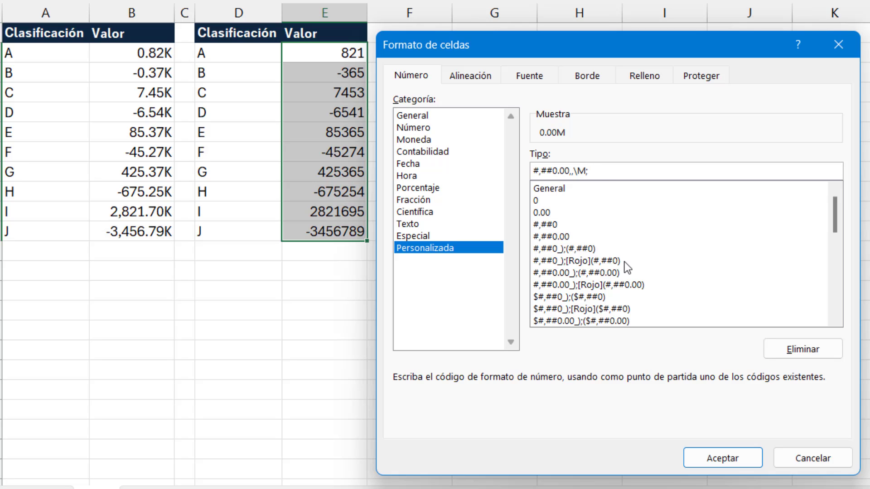
text(-)
key(ctrl+v)
text(;0;@)
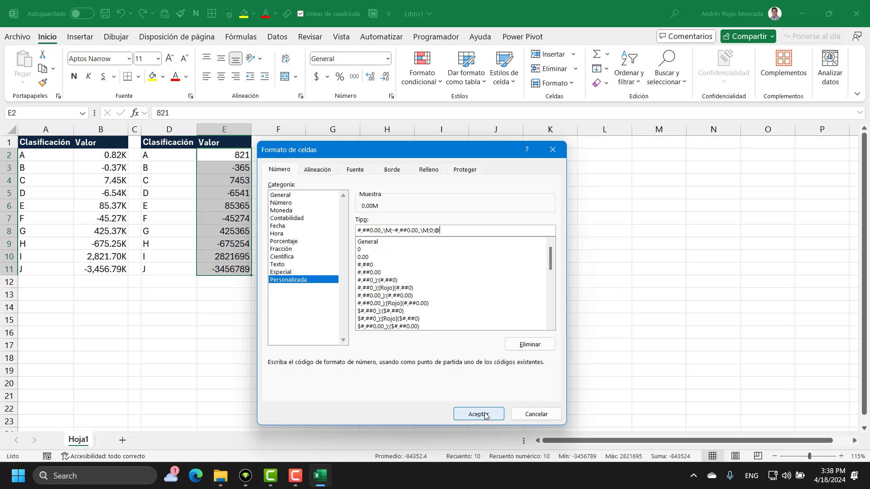
click(720, 458)
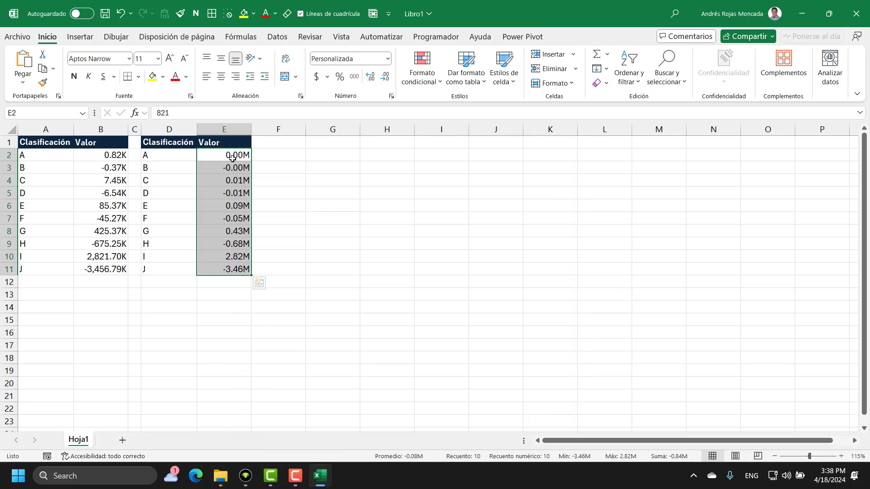
Step: Compare the displayed millions format with the stored number for each cell from E2 to E7, inspecting the digits of E6 and E7 without editing
click(230, 154)
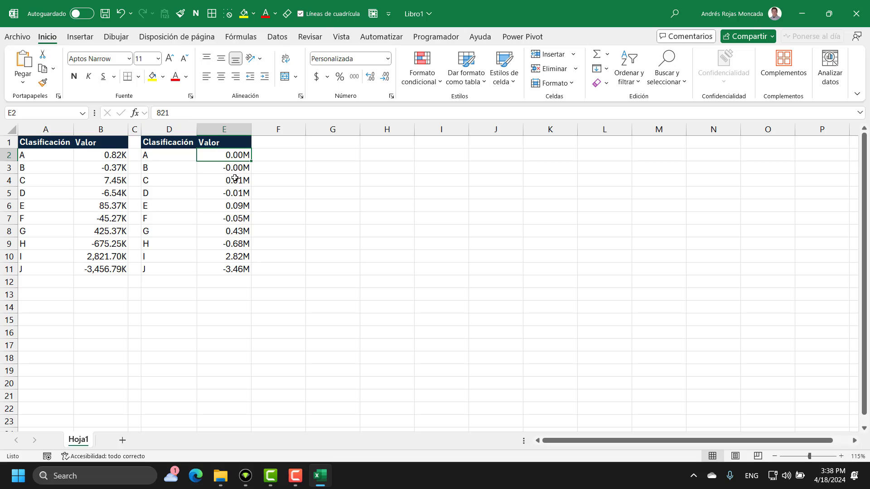
click(238, 169)
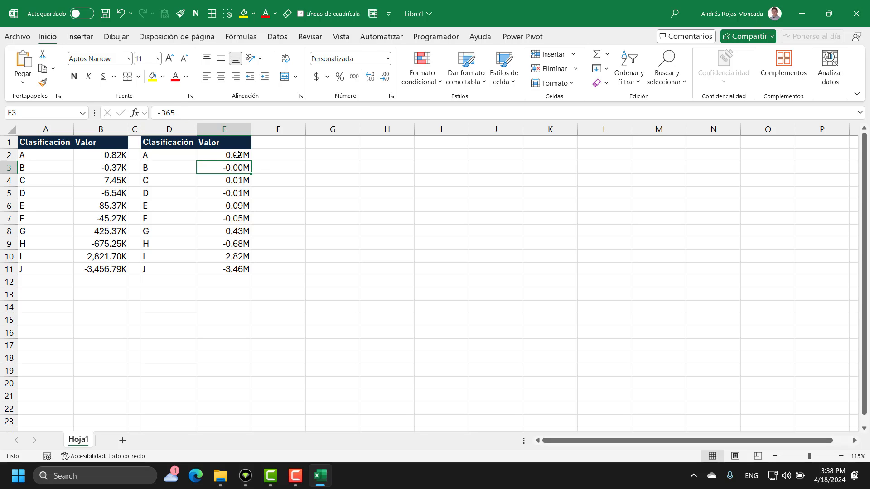
click(236, 184)
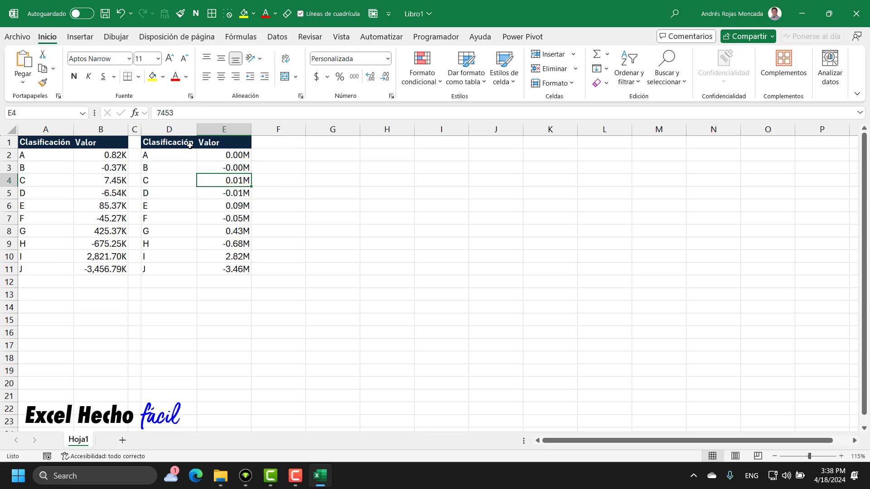
click(247, 193)
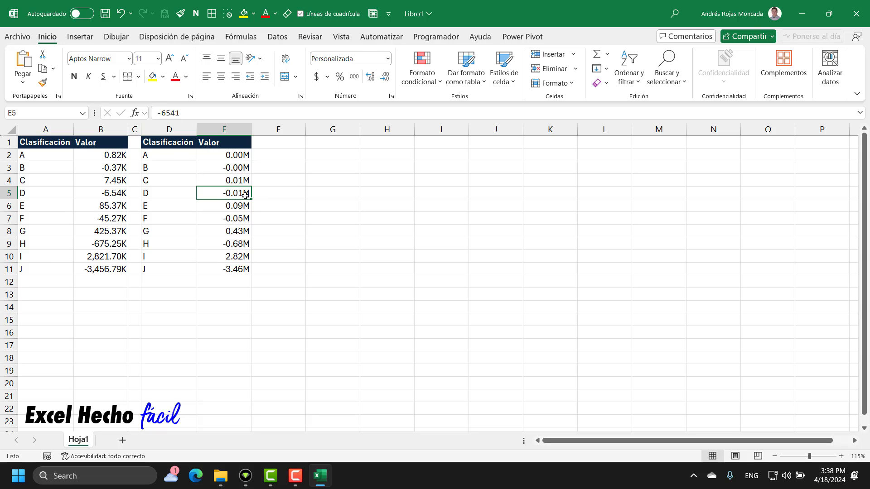
click(241, 209)
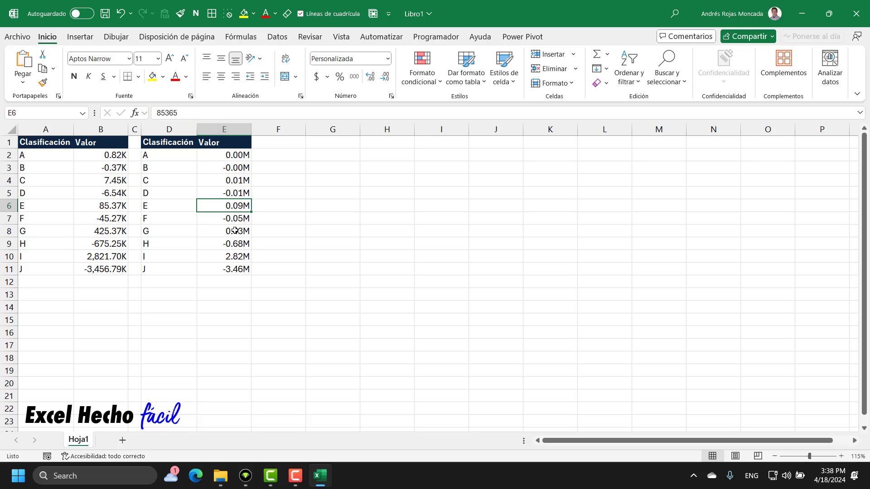
click(166, 113)
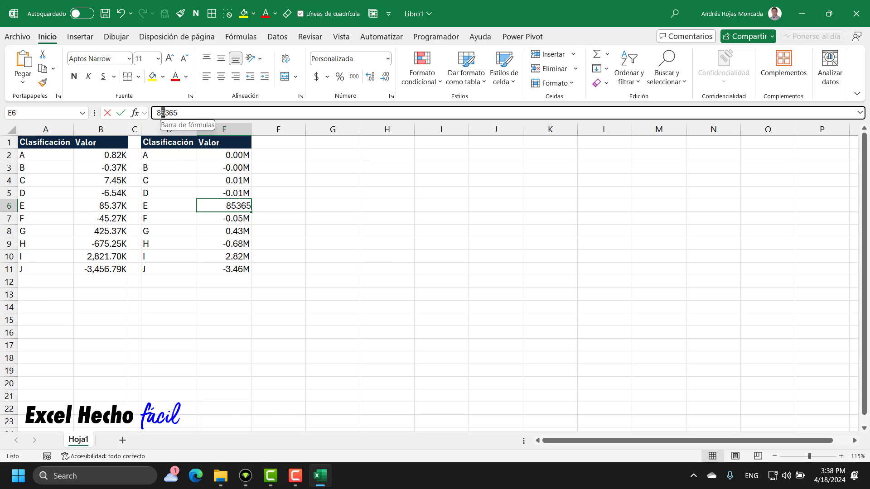
key(Escape)
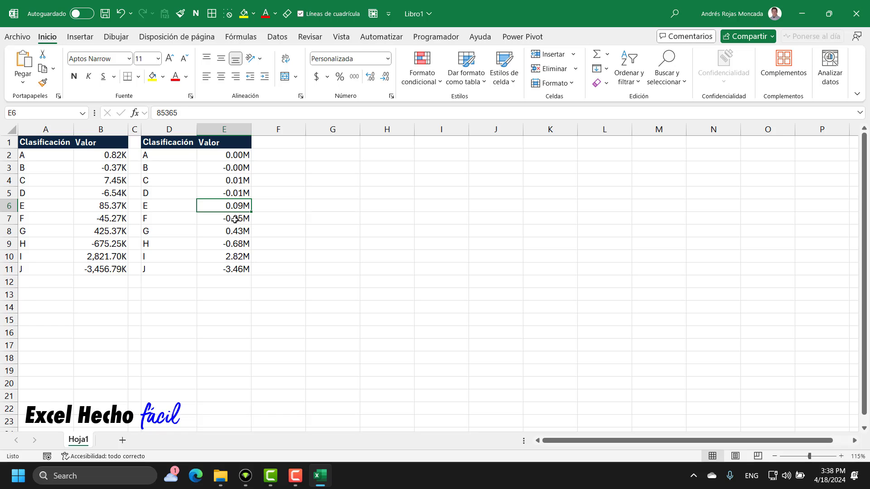
click(235, 219)
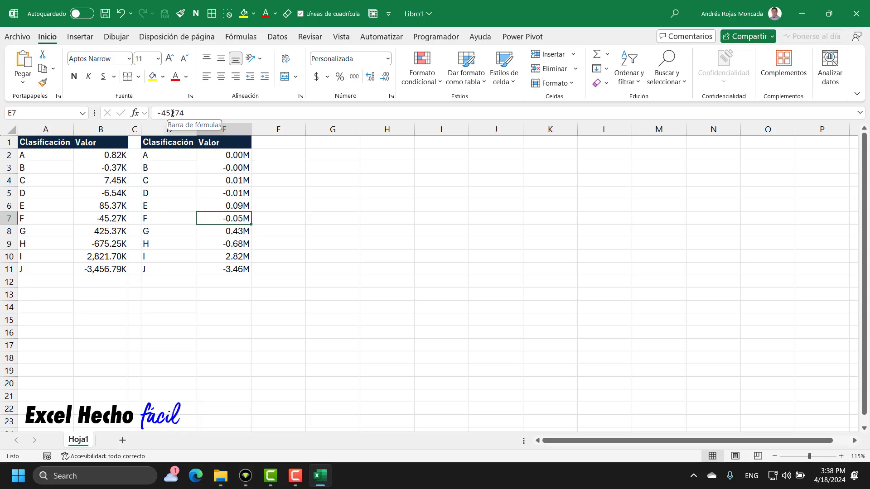
drag(170, 114, 161, 114)
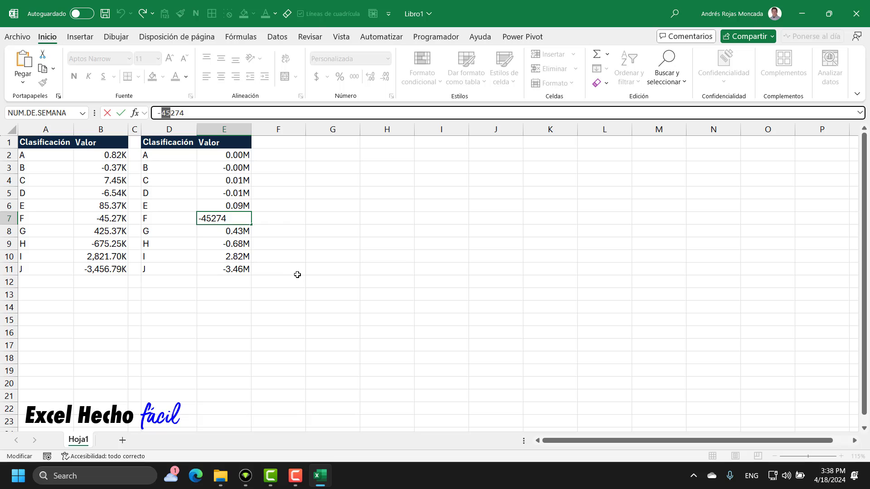
key(Escape)
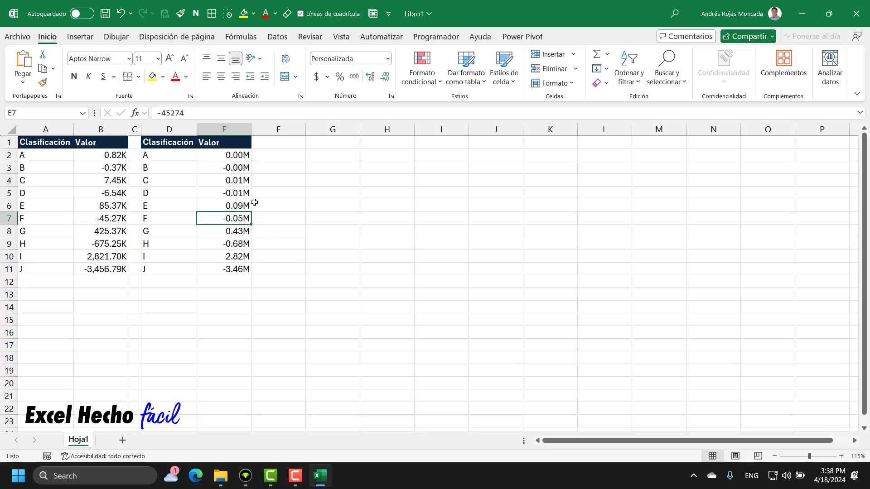
Step: Compare the displayed and stored numbers of E8 through E11, inspecting the digits of E10 without editing them
click(240, 233)
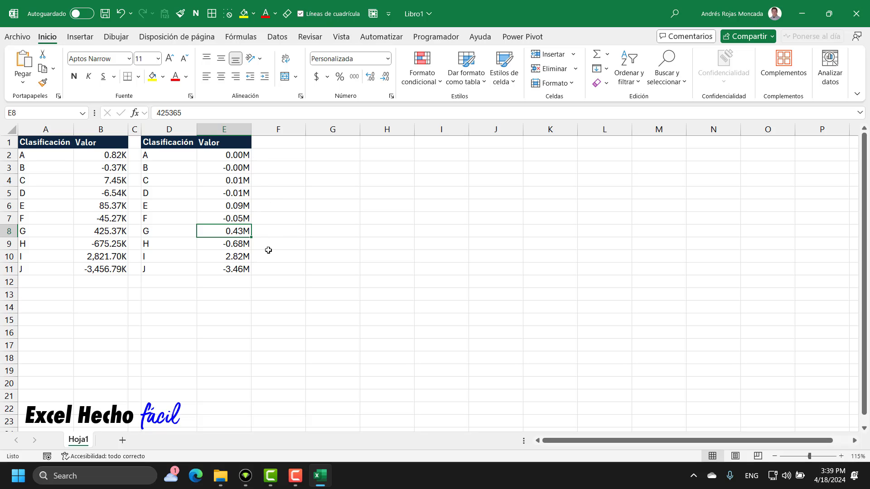
click(232, 245)
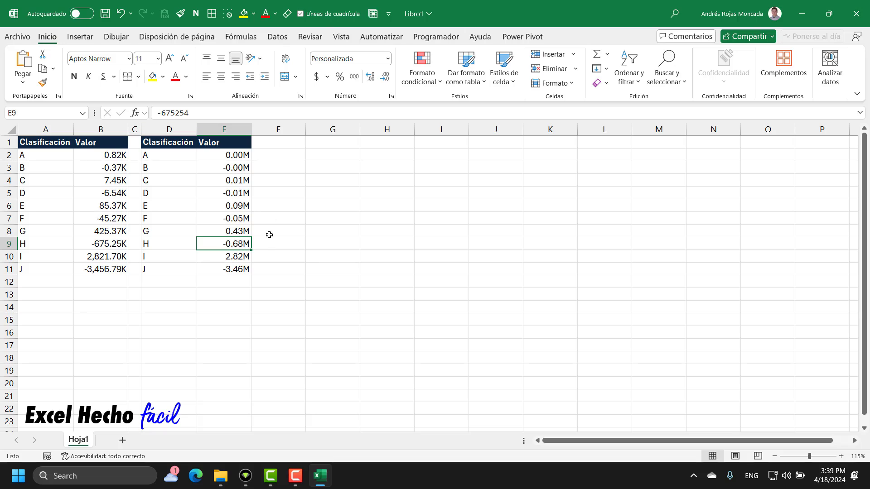
key(Down)
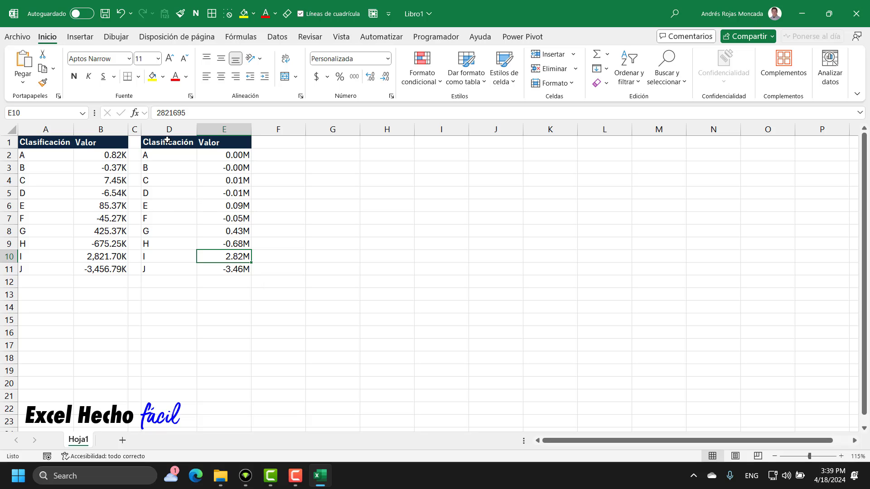
drag(186, 113, 162, 113)
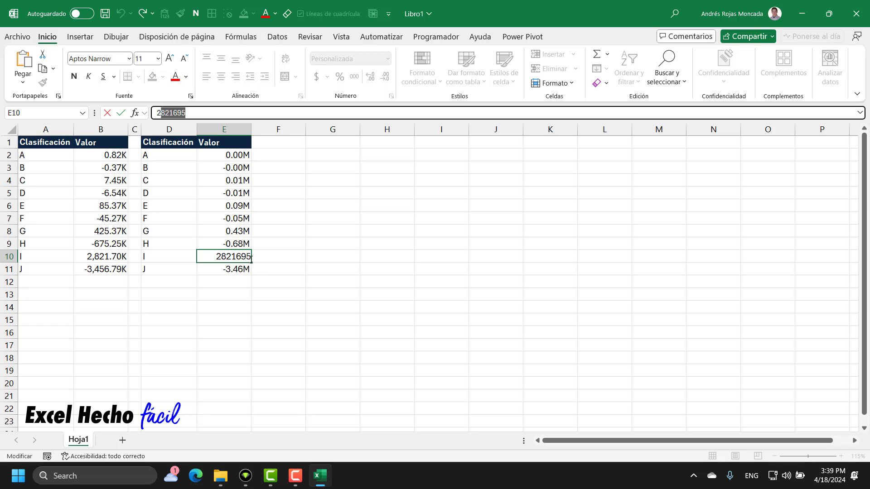
drag(170, 113, 161, 112)
key(Escape)
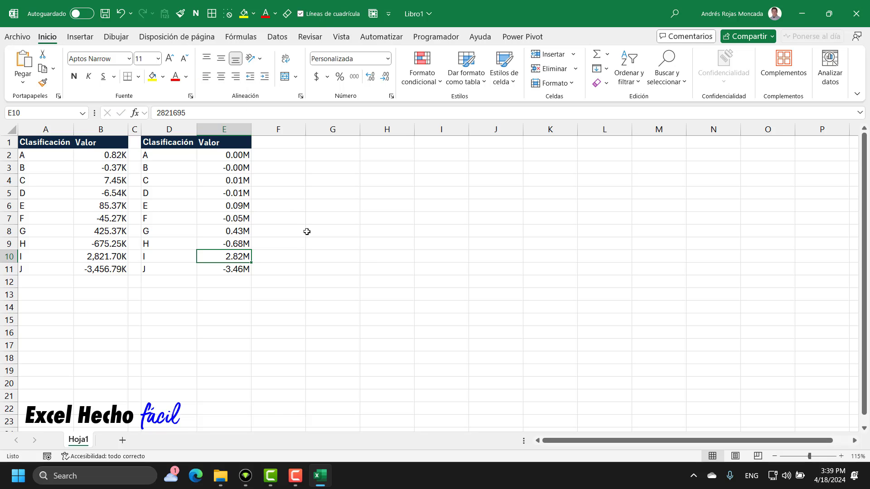
click(245, 269)
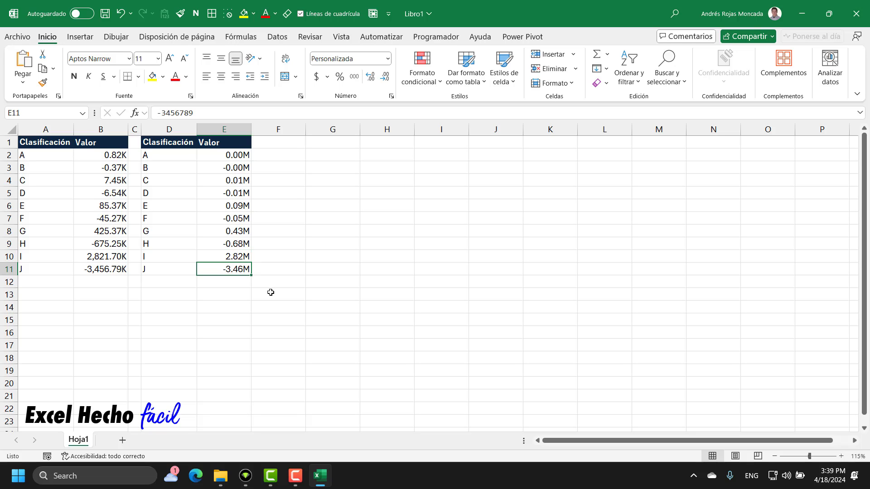
Step: Set the width of the empty column F beside the second table to 2
click(283, 132)
right_click(284, 132)
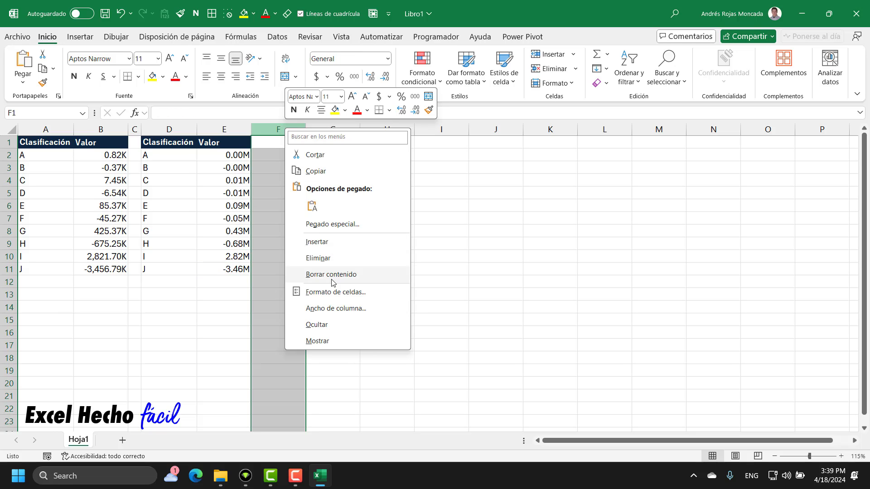
click(333, 309)
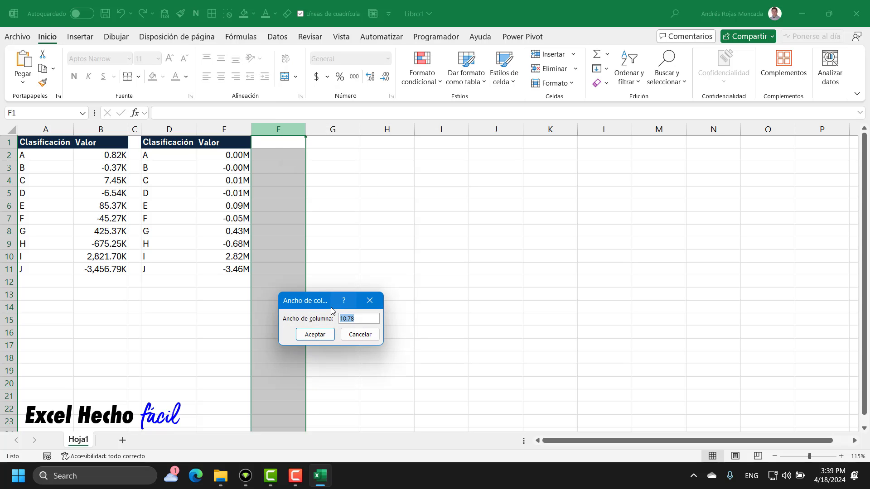
text(2)
key(Return)
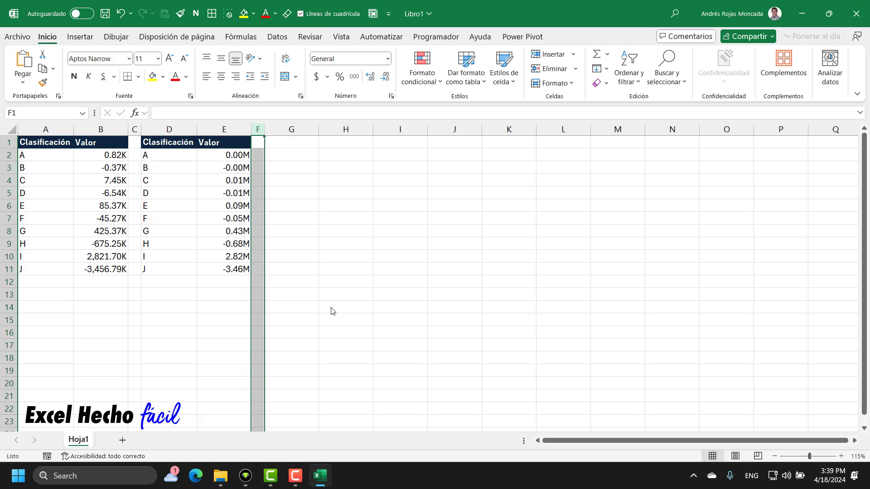
Step: Copy the table D1:E11 and paste only its values starting at G1
drag(174, 144, 241, 270)
key(ctrl+c)
click(285, 143)
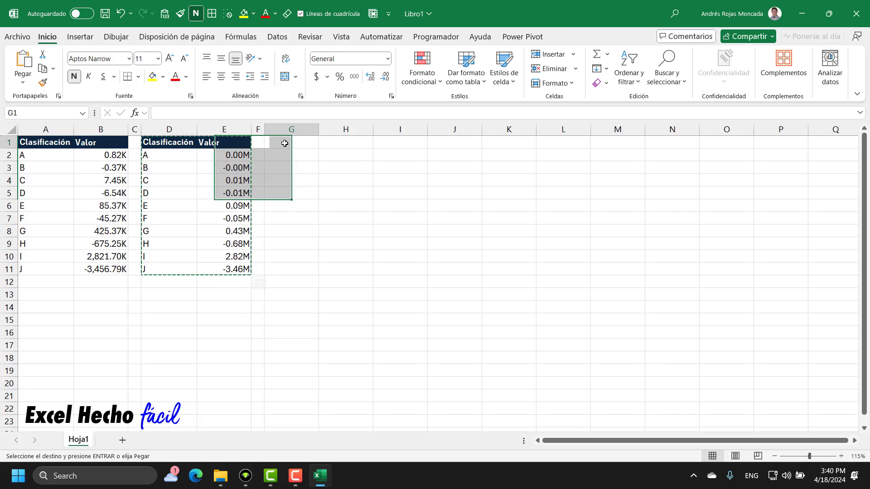
key(ctrl+shift+v)
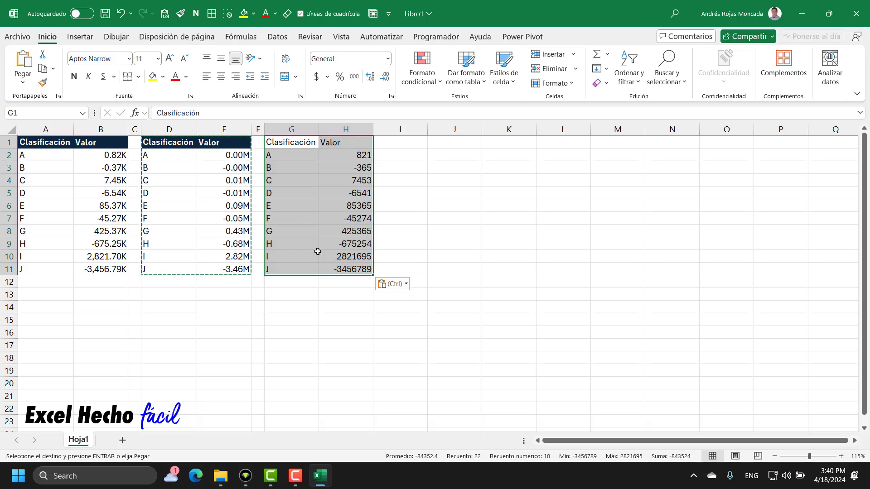
key(Escape)
Step: Copy the header formatting of E1 to G1:H1 and autofit the width of column G
click(235, 146)
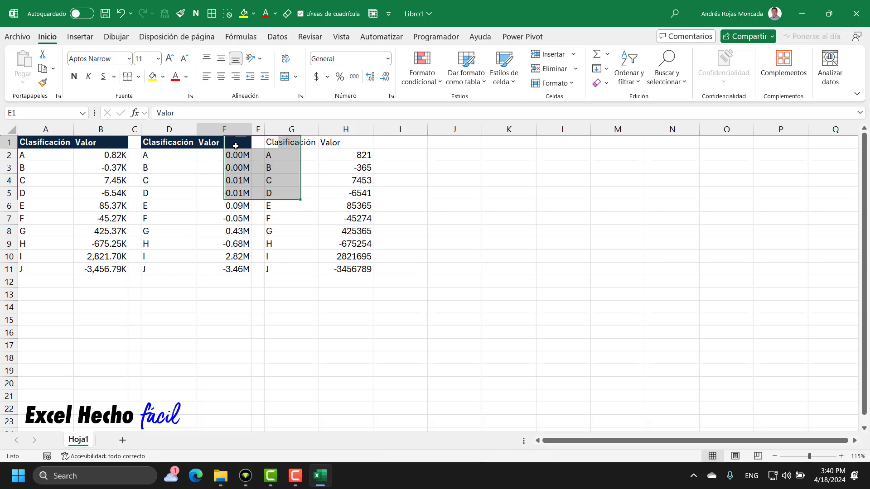
click(43, 82)
drag(279, 141, 345, 141)
click(292, 130)
double_click(318, 130)
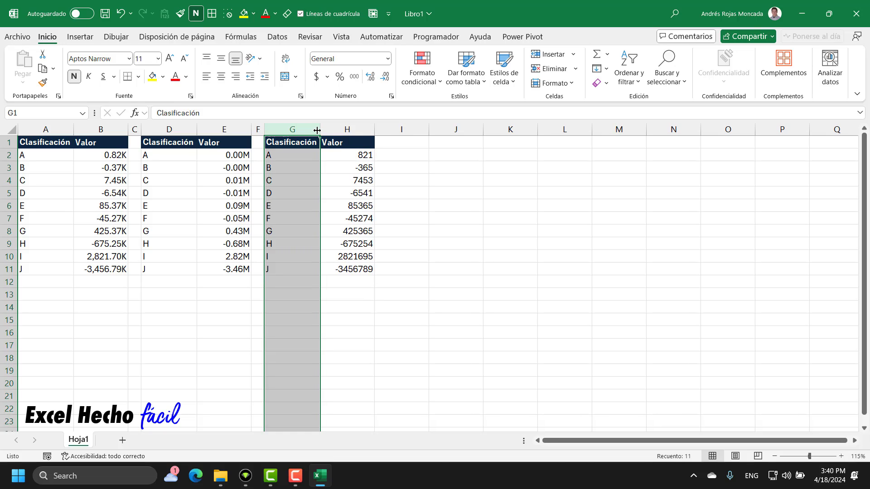
Step: Start a custom number format for H2:H11 with the condition [>=1000000]
click(336, 155)
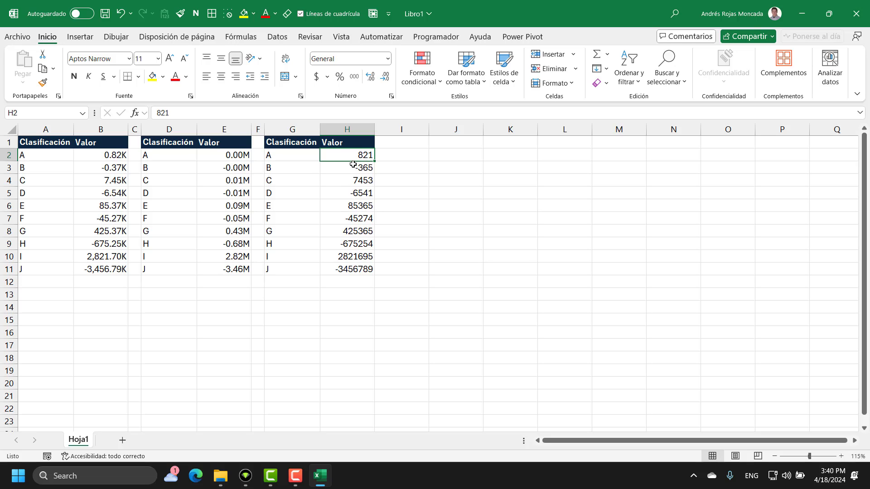
drag(354, 156, 356, 270)
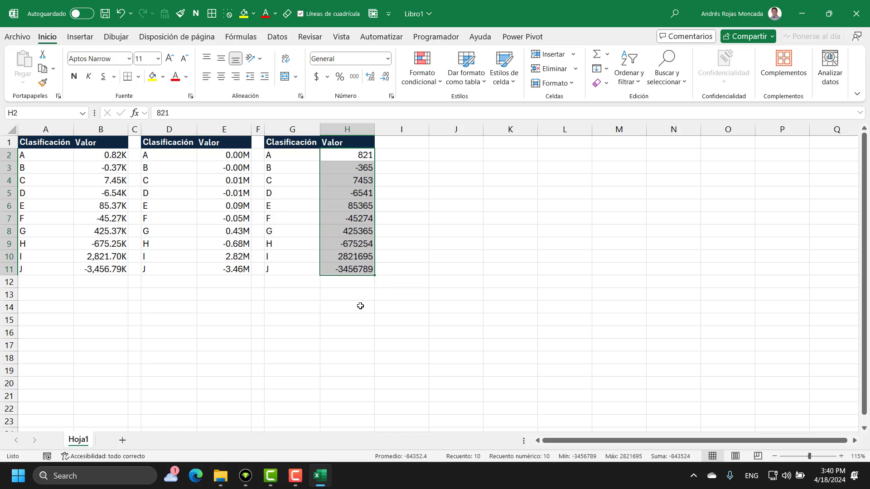
key(ctrl+1)
drag(344, 155, 471, 150)
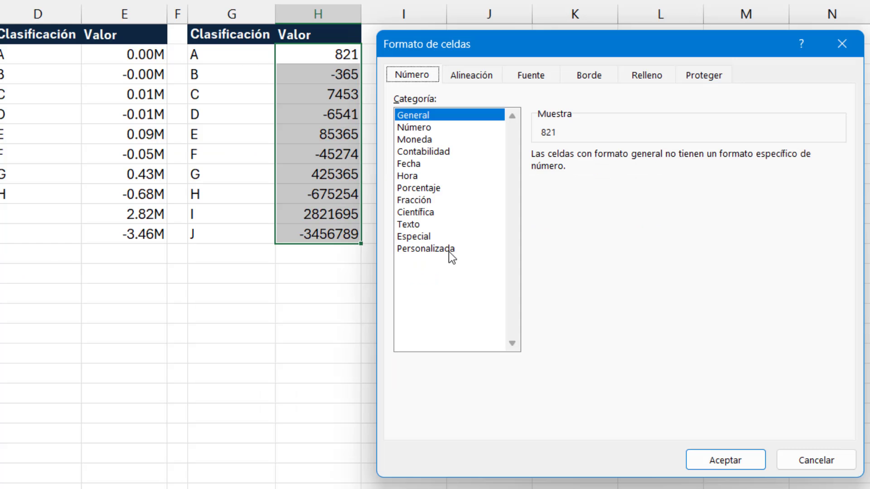
click(448, 251)
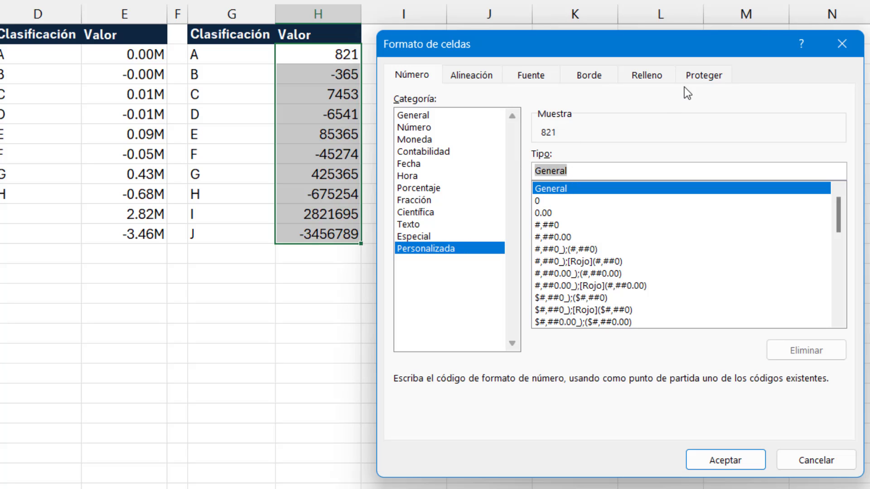
key(BackSpace)
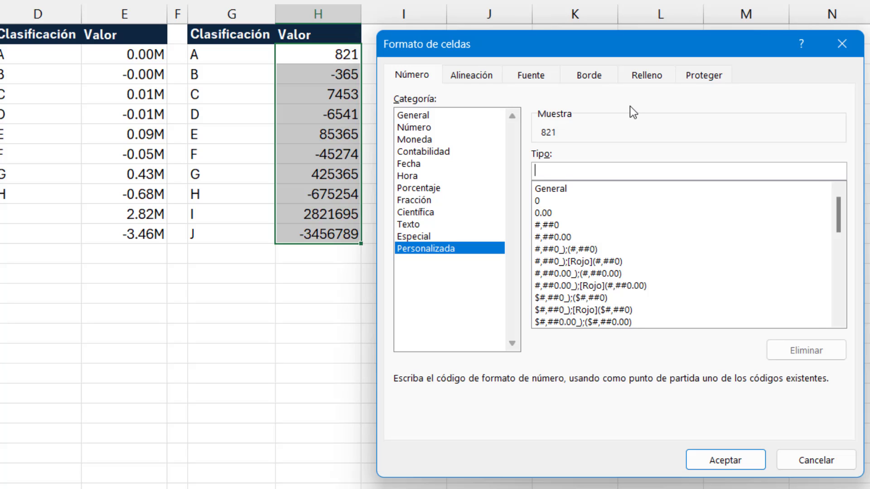
text([>=100)
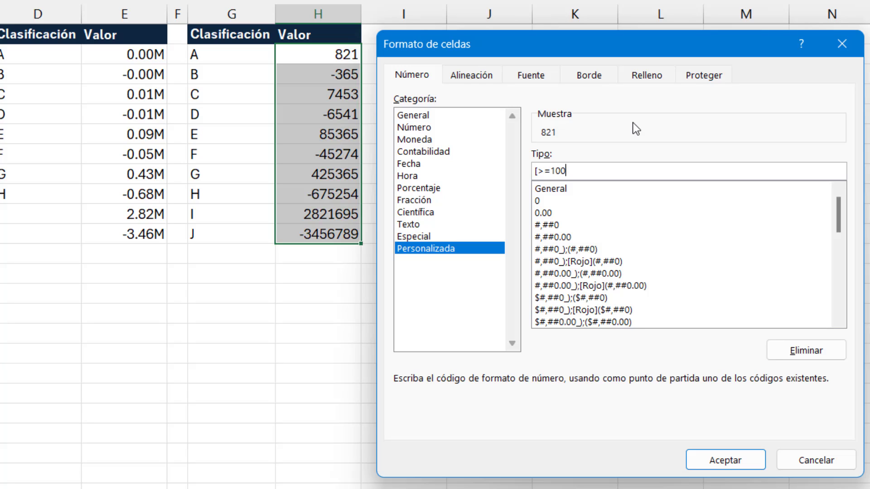
text(0000])
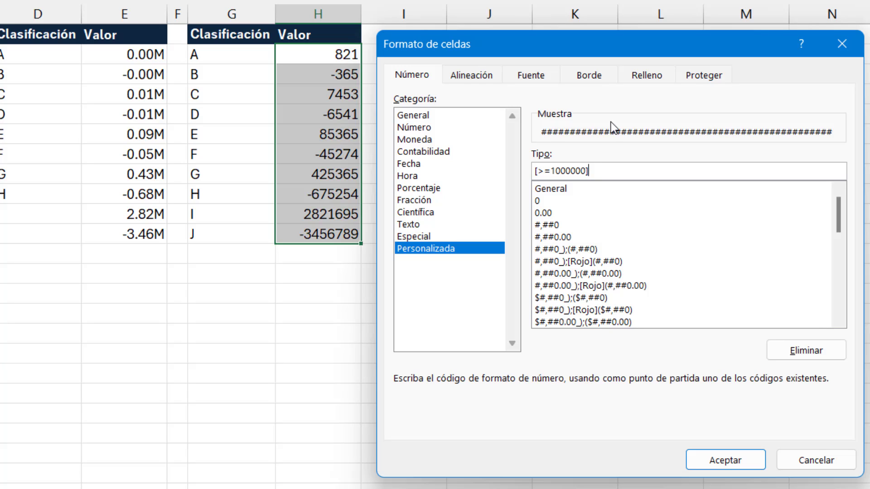
Step: Complete the millions section of the custom format code with #,##0.00,,\M; after the condition
text(#,)
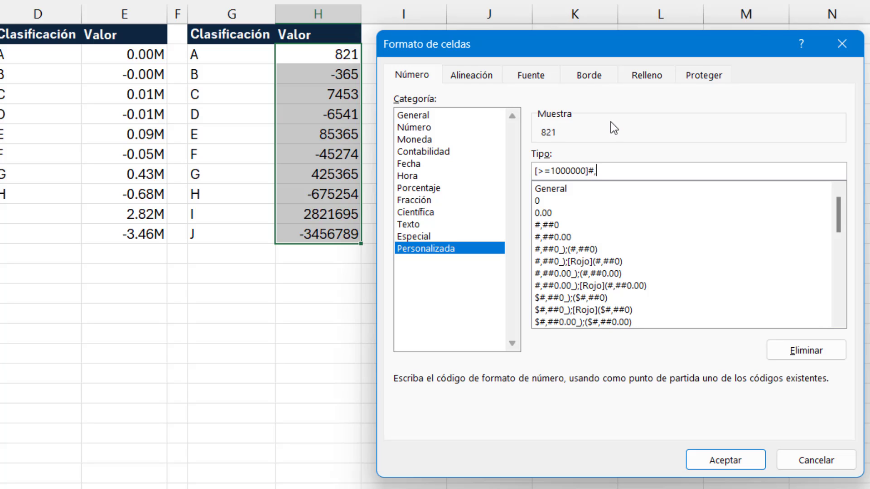
text(##0)
text(.00)
text(\)
text(M)
text(,)
text(,)
text(;)
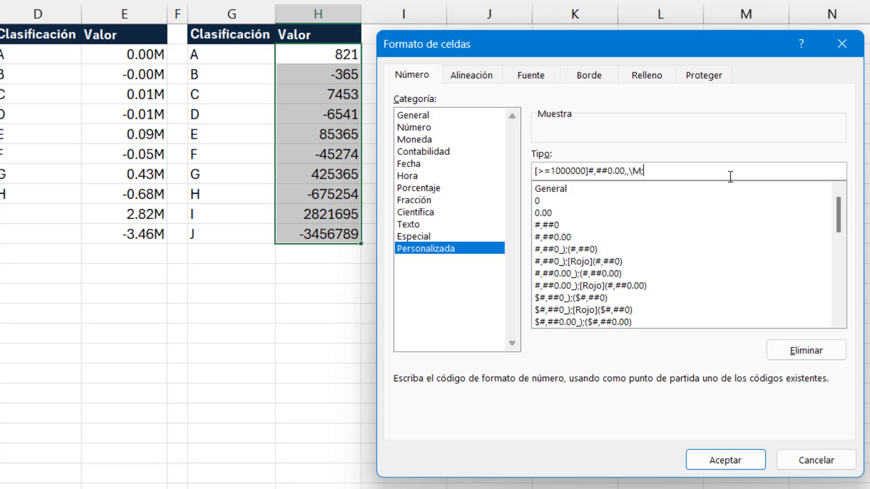
Step: Add the sections [>=1000]#,##0.00,\K;0;@ to the custom format code and apply it to H2:H11
text([>=1000])
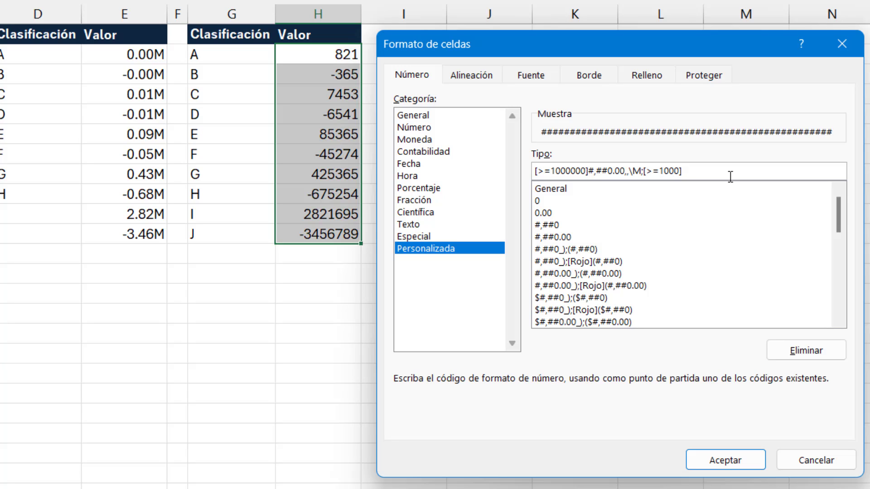
text(#,##0.00,\K;)
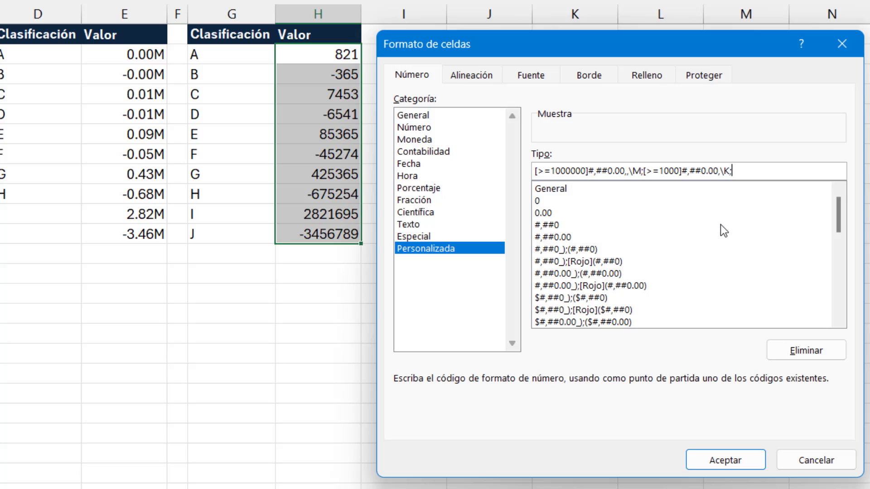
text(0;@)
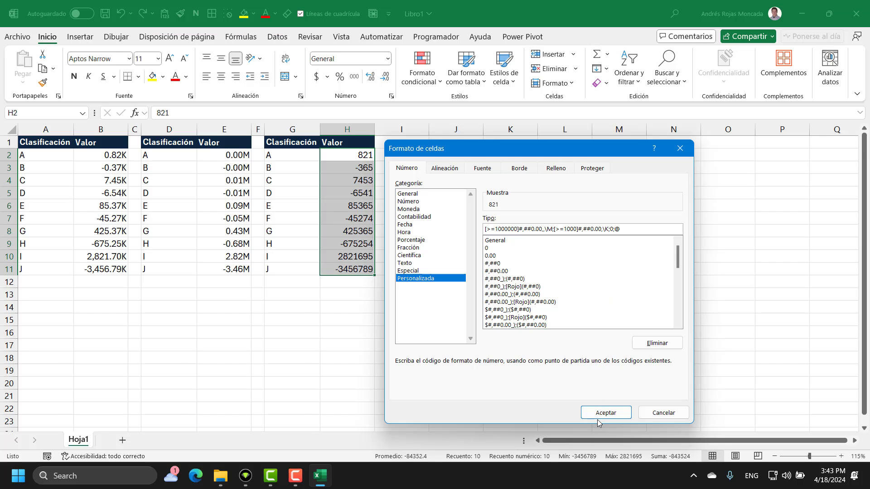
click(598, 413)
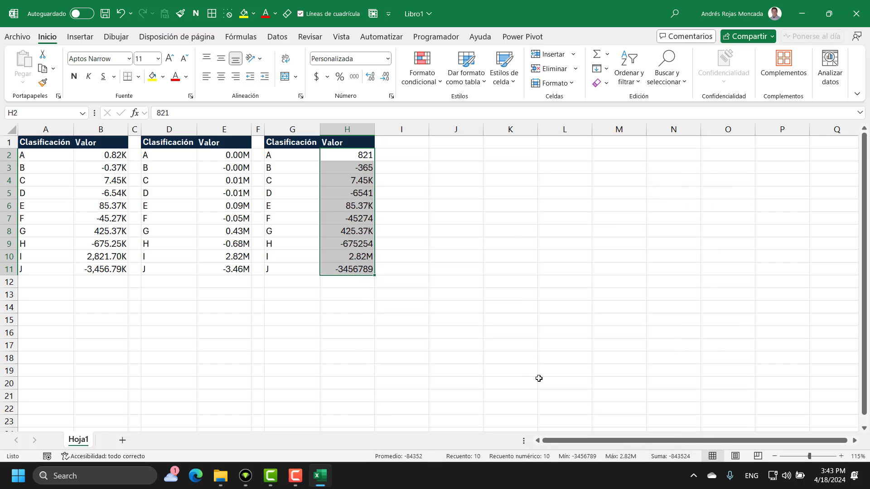
Step: Fill the negative-value cells H3, H5, H7, H9 and H11 with light green
click(351, 268)
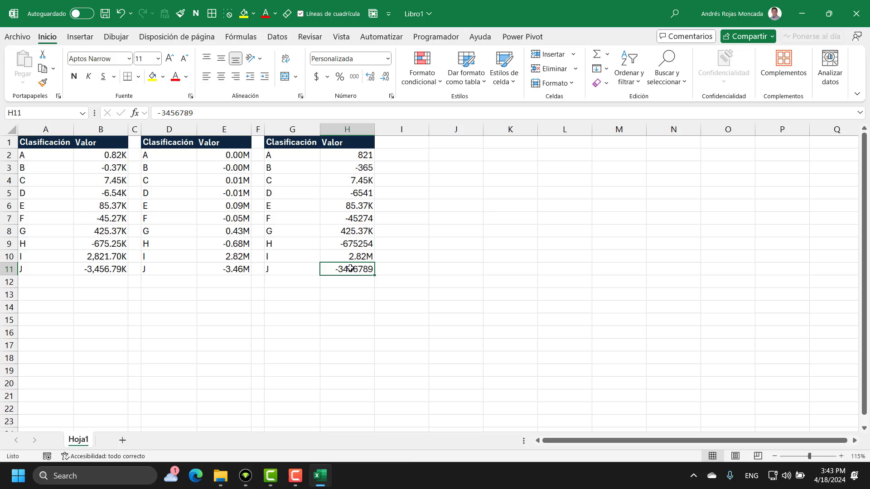
ctrl+click(343, 242)
ctrl+click(344, 217)
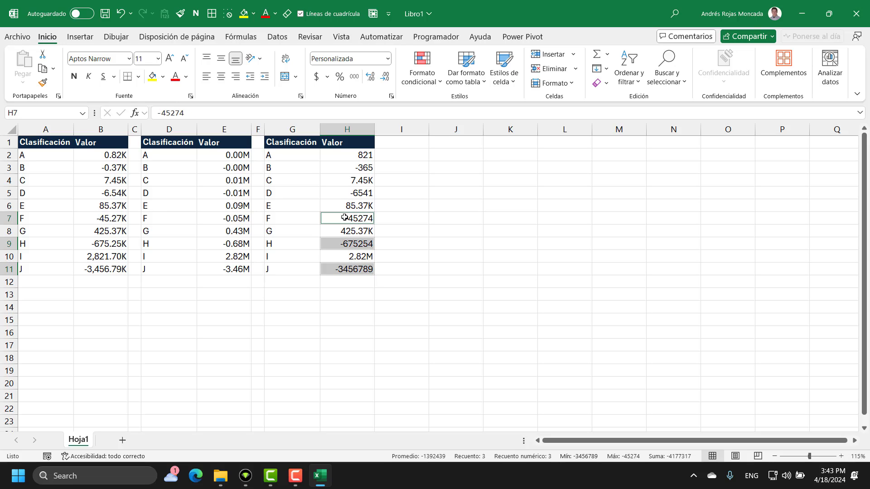
ctrl+click(347, 192)
ctrl+click(349, 168)
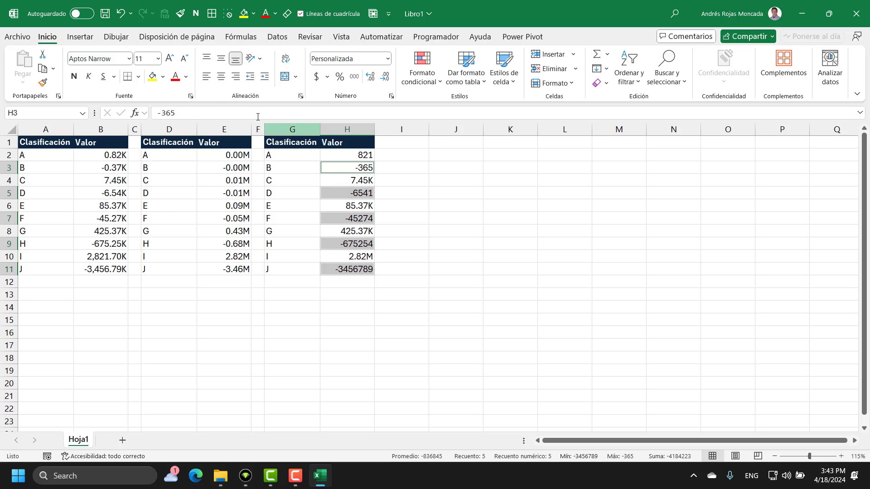
click(164, 77)
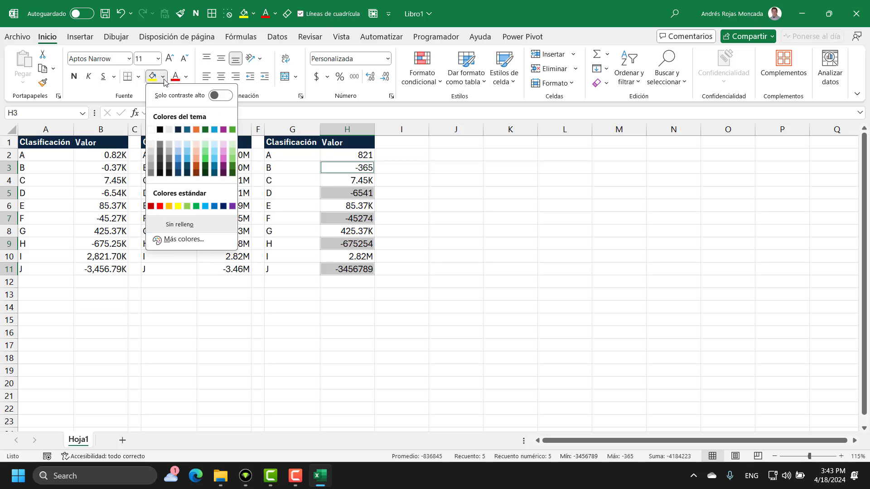
click(207, 145)
click(357, 298)
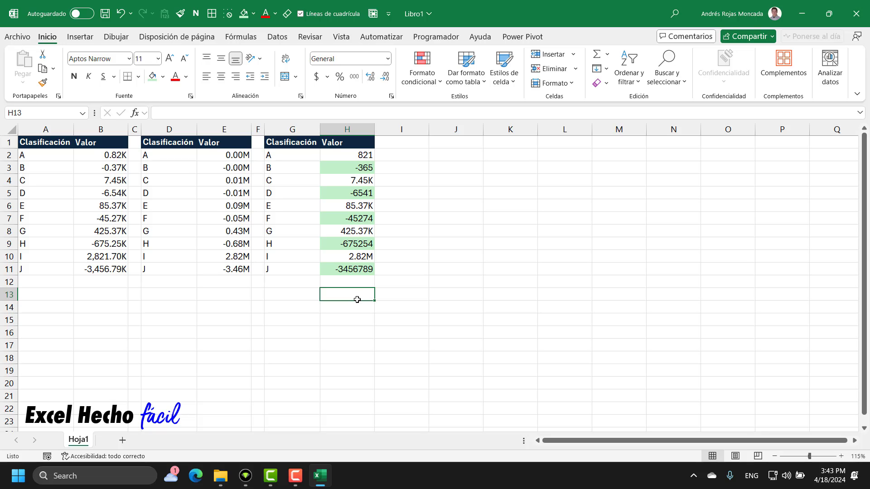
Step: Compare the positive values in H2, H4, H6, H8 and H10 with their counterparts in the thousands and millions tables
click(355, 155)
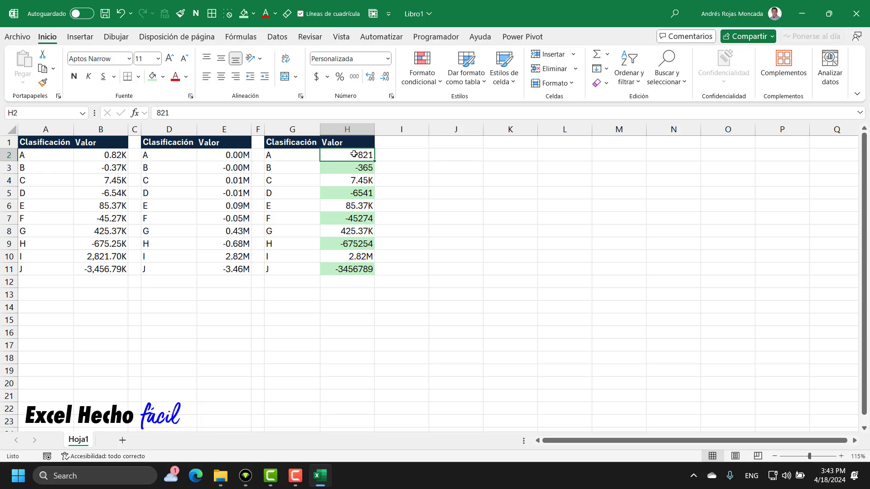
click(361, 179)
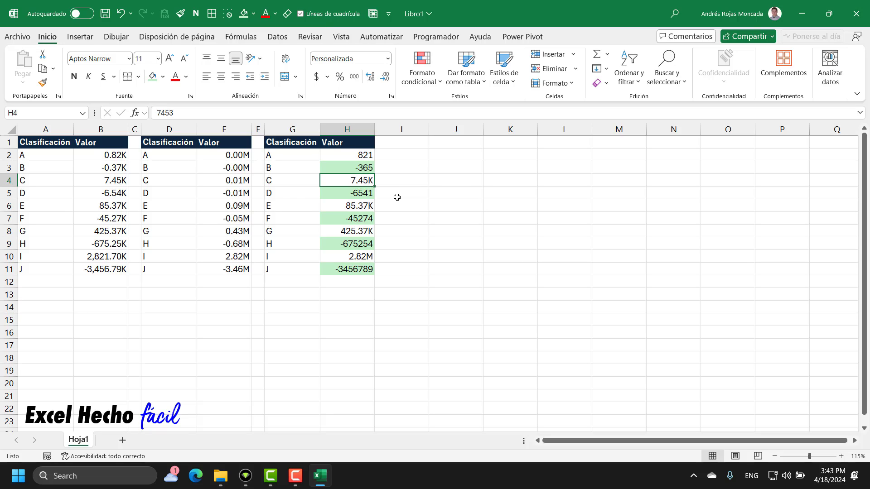
click(116, 181)
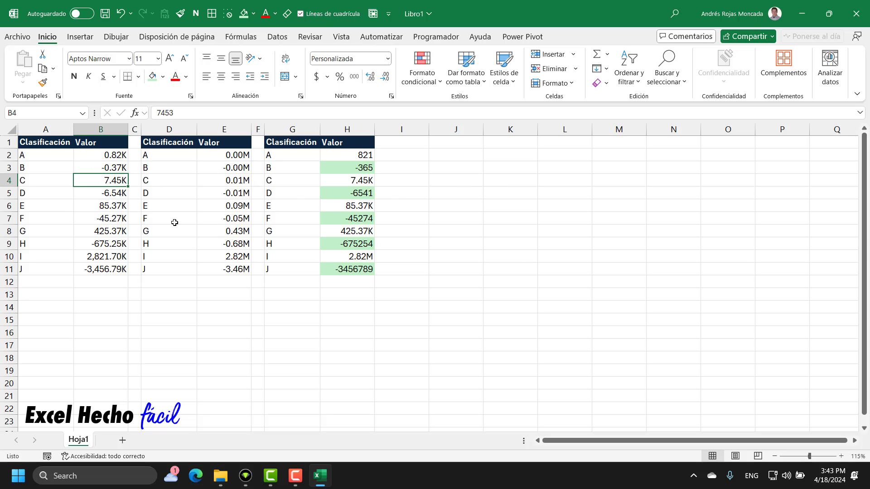
click(347, 210)
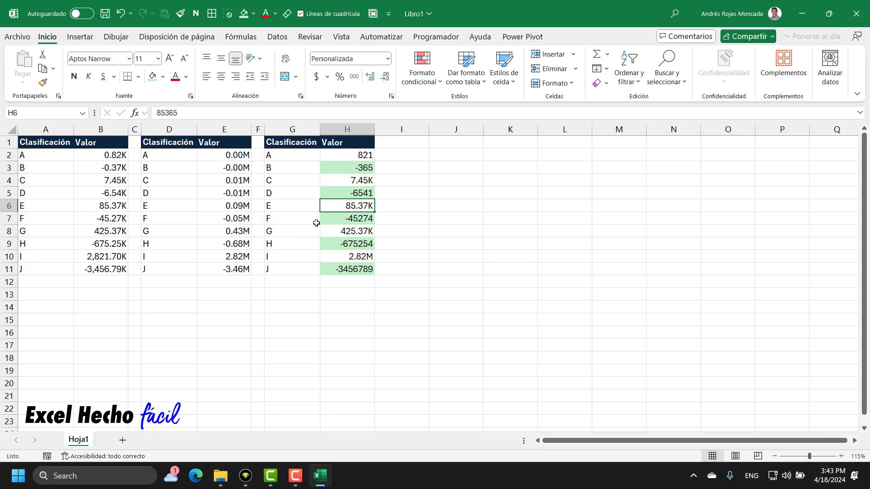
click(118, 210)
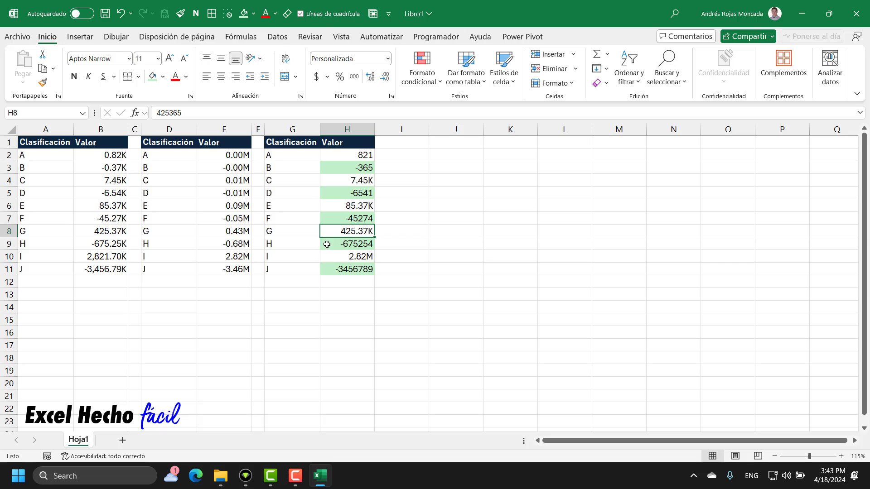
click(113, 230)
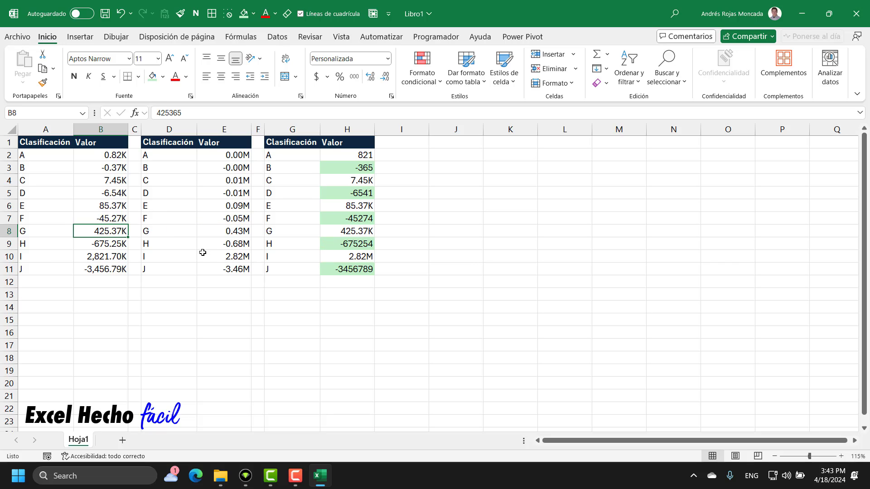
click(355, 258)
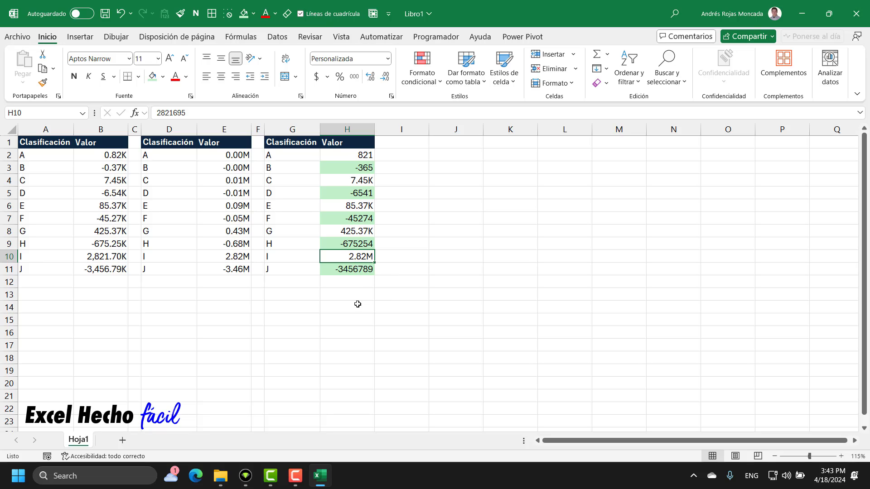
click(218, 258)
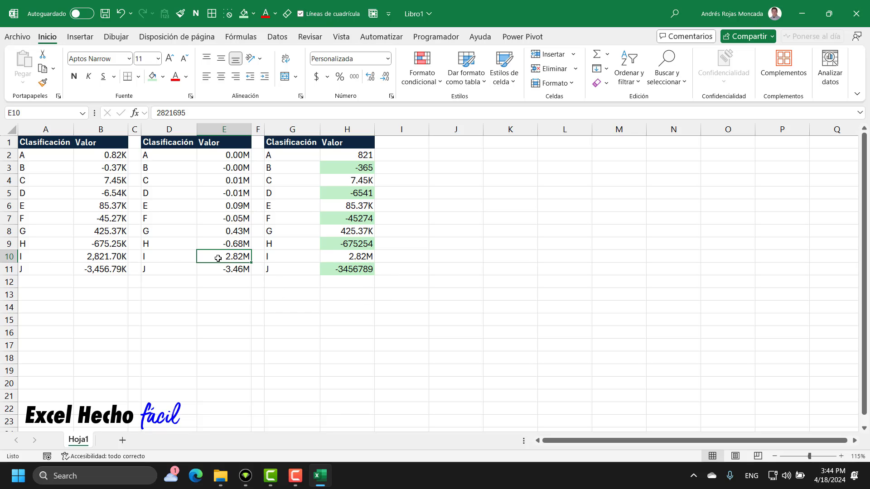
click(356, 256)
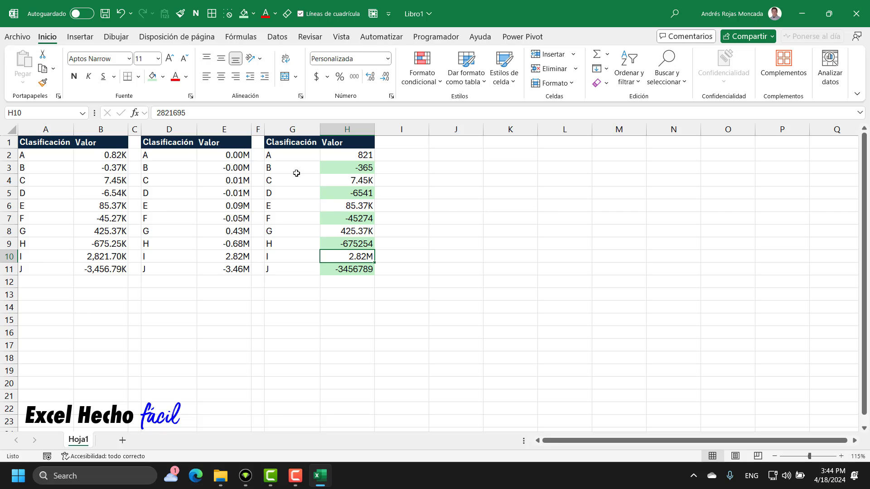
Step: Copy the table G1:H11 and paste only its values starting at J1
drag(283, 144, 346, 272)
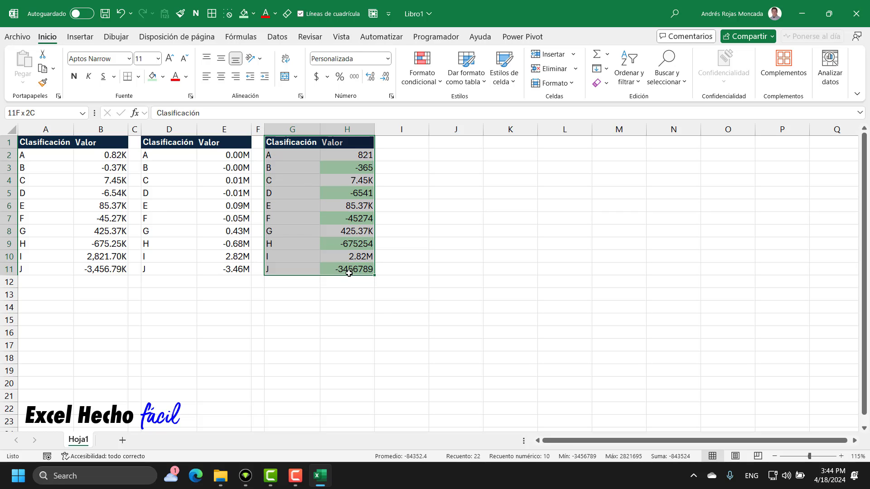
key(ctrl+c)
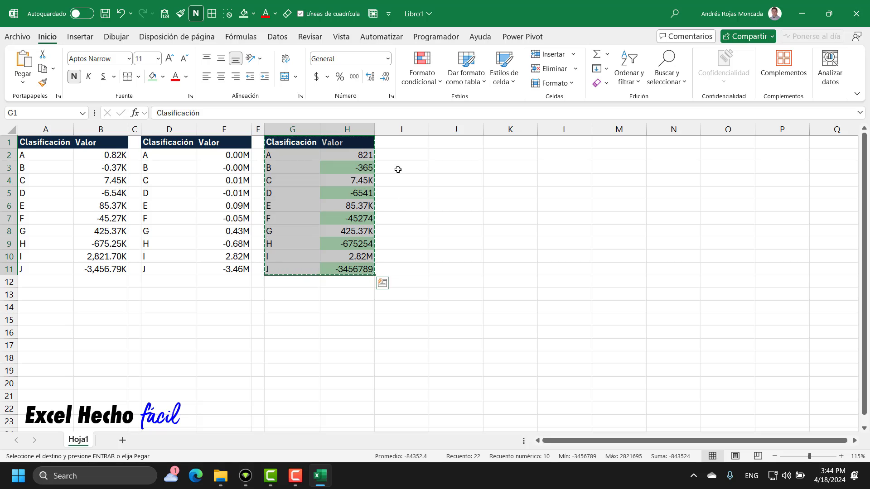
click(445, 142)
key(ctrl+shift+v)
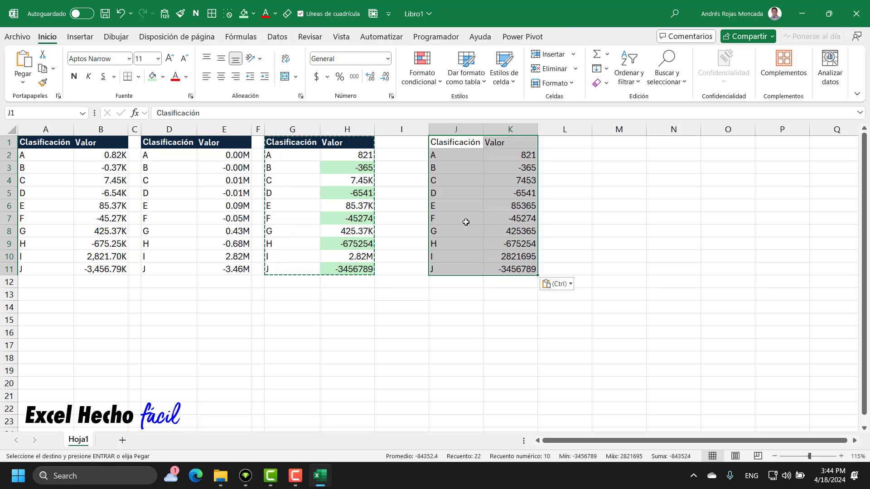
key(Escape)
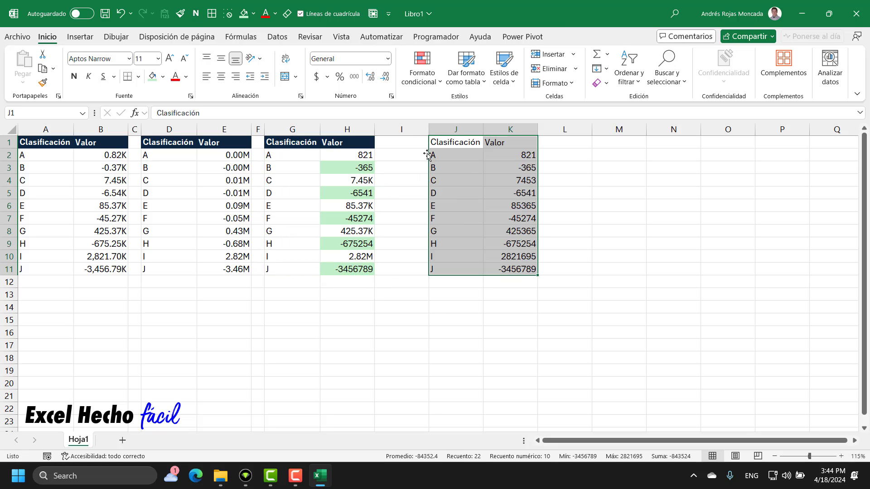
Step: Set the width of the empty column I to 2
click(406, 130)
right_click(409, 132)
click(437, 312)
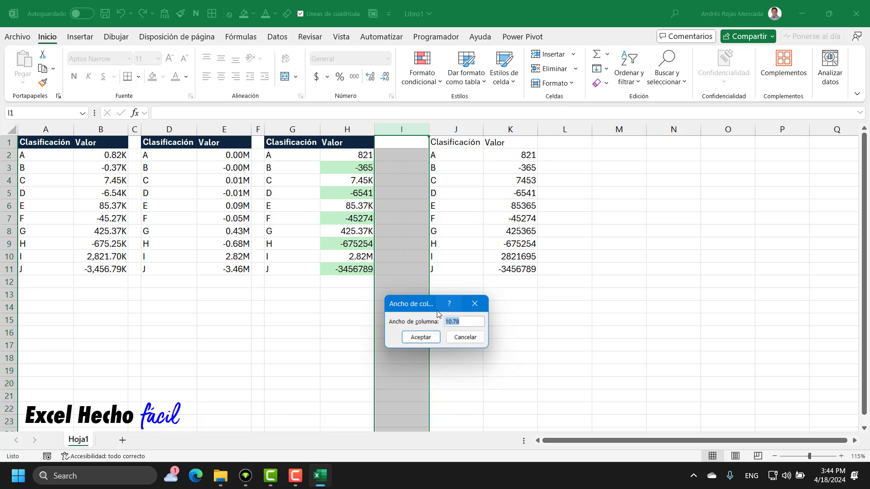
text(2)
key(Return)
Step: Copy the header formatting of H1 to J1:K1 and auto-fit the width of column J
click(341, 147)
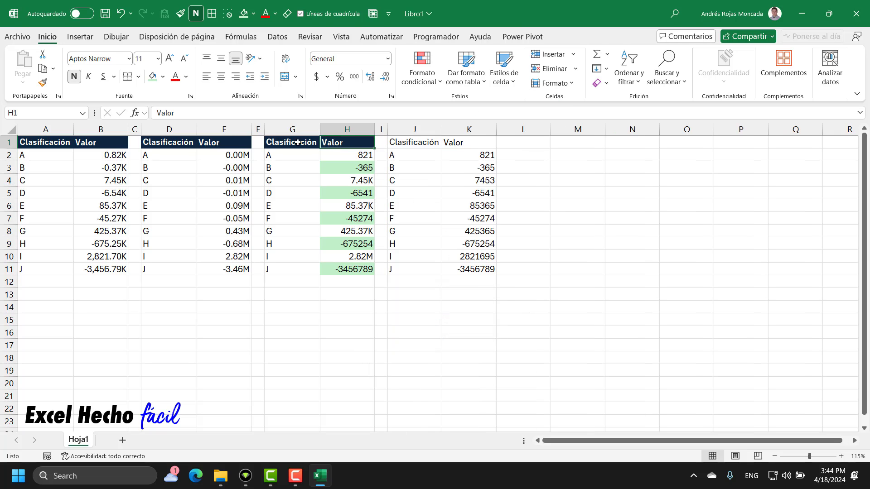
click(42, 82)
drag(417, 144, 471, 143)
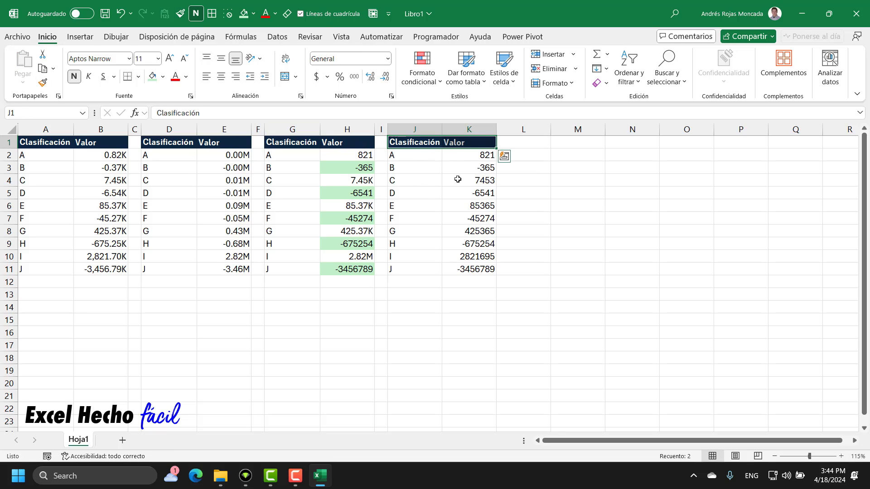
click(439, 129)
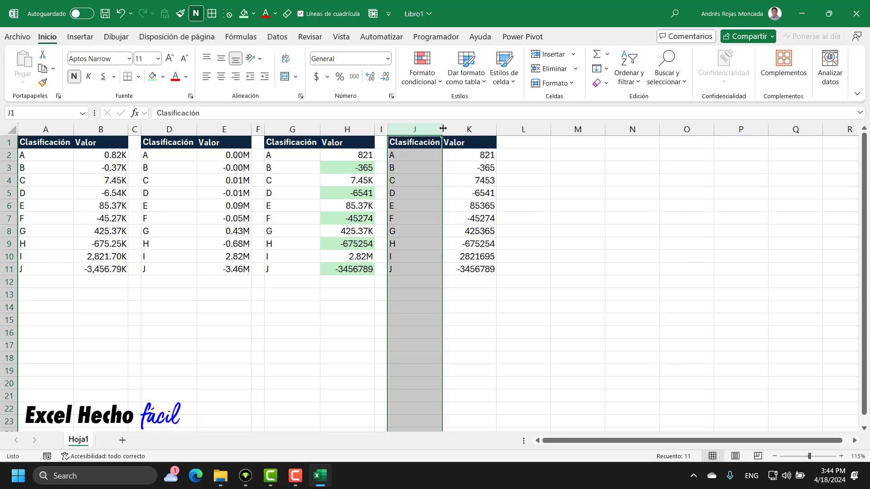
double_click(443, 129)
Step: Insert a 2-D clustered column chart from J1:K11 and place it, slightly enlarged, just to the right of that table
drag(413, 142, 475, 270)
click(76, 38)
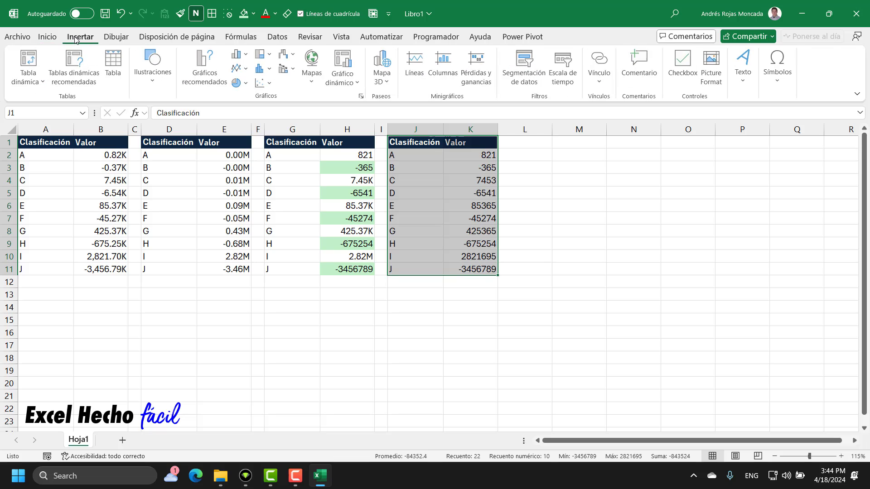
click(247, 56)
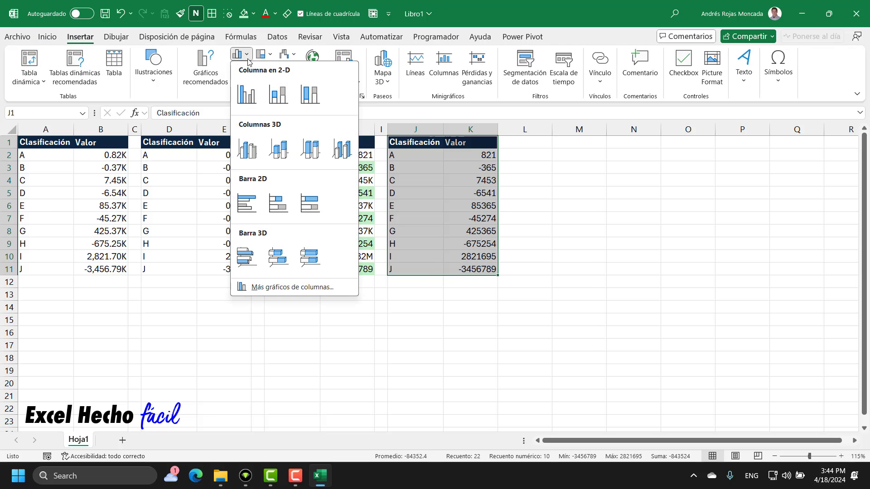
click(247, 94)
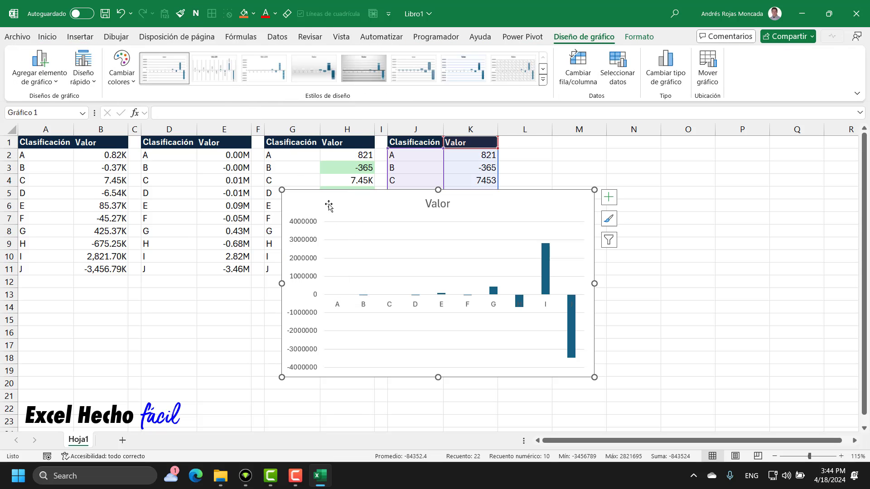
drag(329, 207, 588, 154)
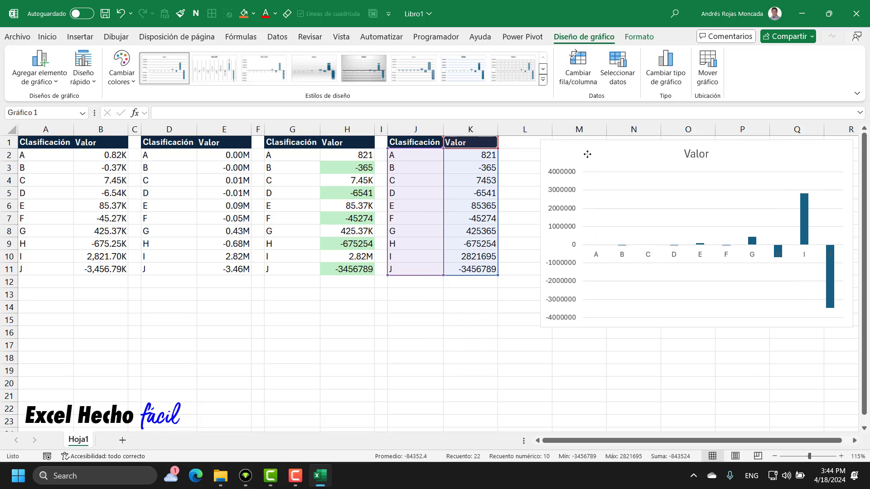
drag(540, 327, 502, 343)
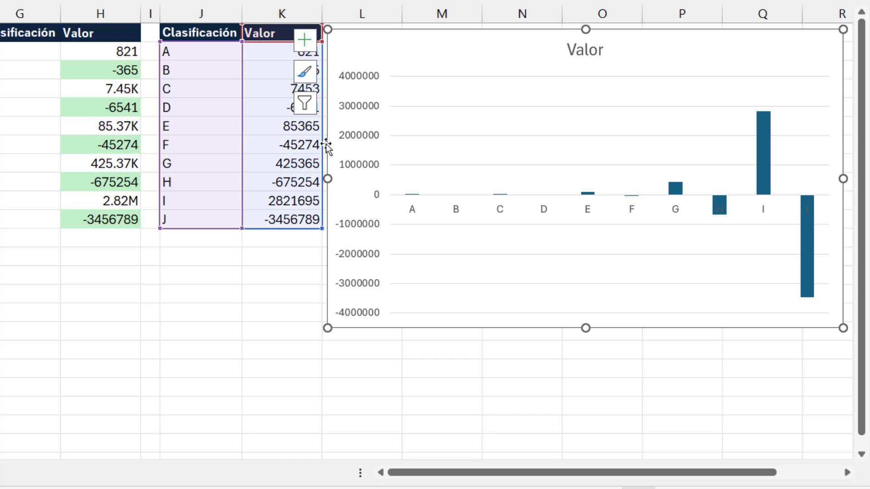
Step: Open the formatting options of the chart's vertical axis and set its number category to Personalizado
click(352, 108)
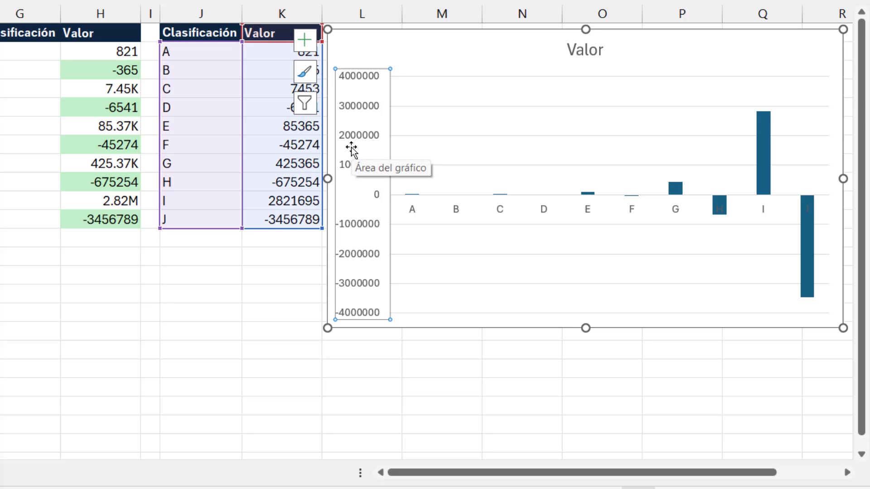
key(ctrl+1)
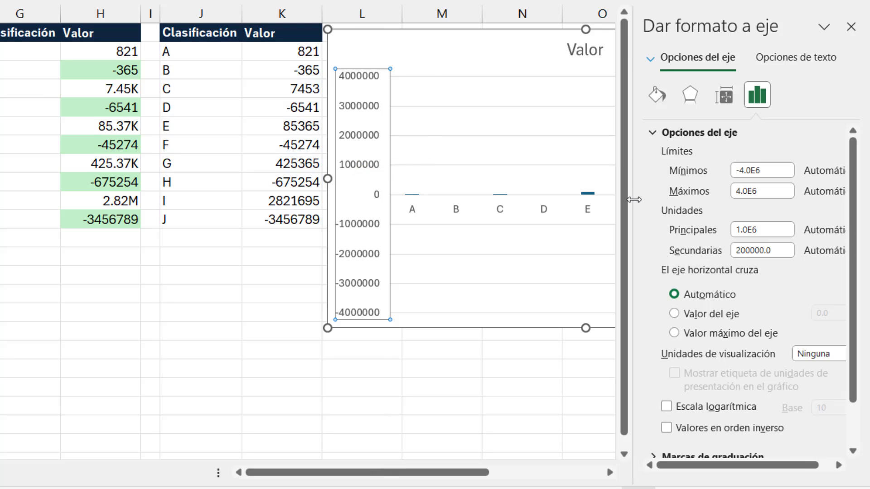
drag(634, 195, 500, 209)
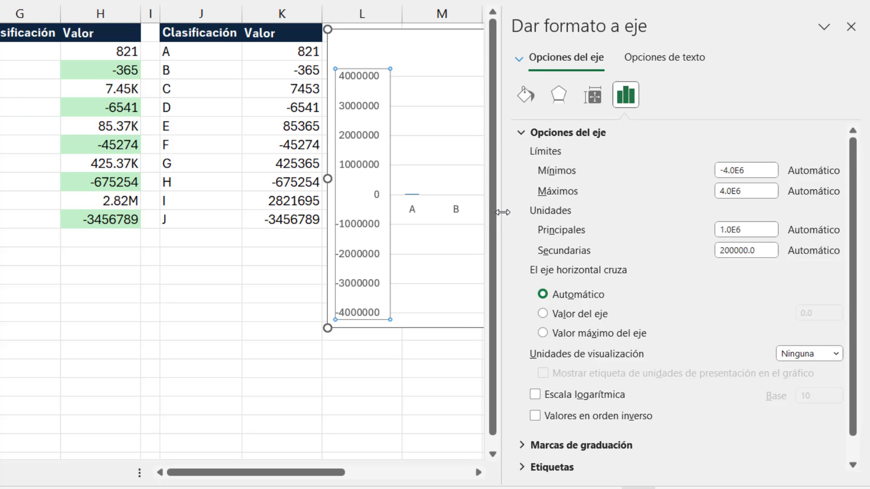
click(524, 132)
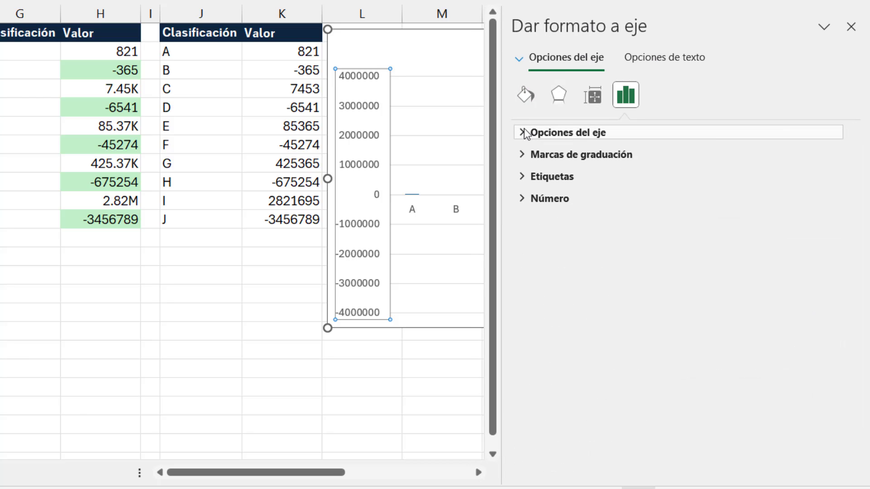
click(522, 199)
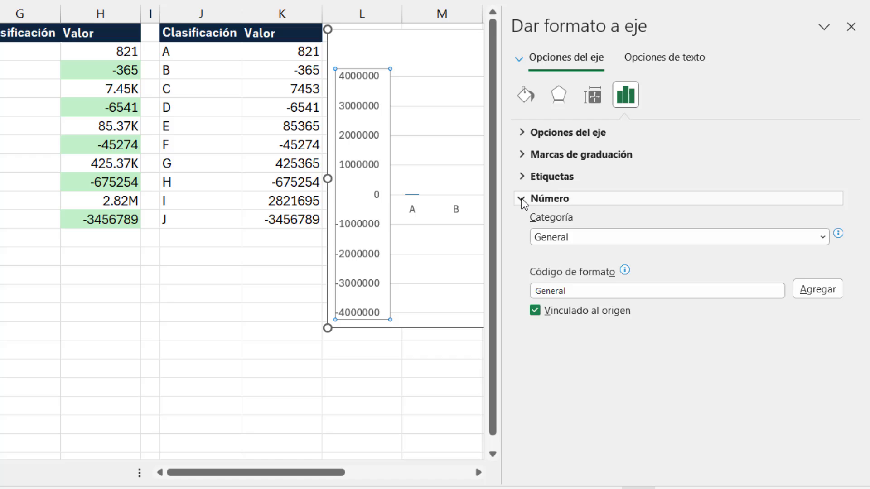
click(821, 238)
click(579, 432)
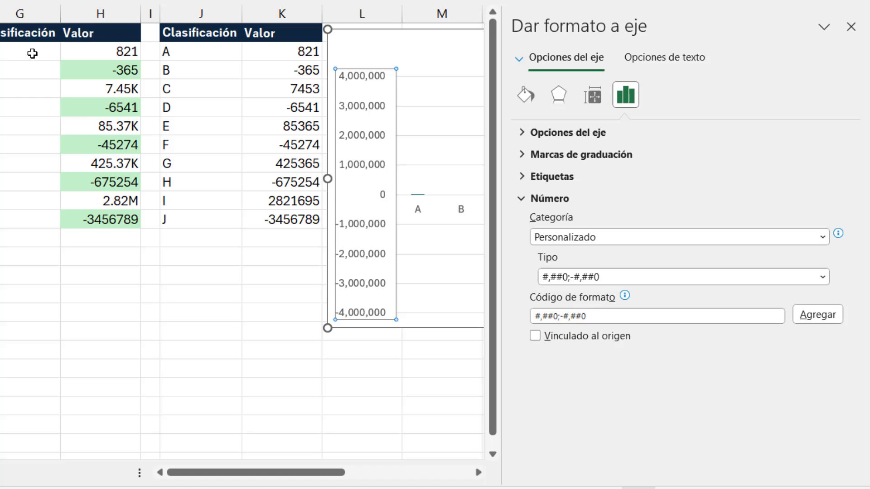
Step: Replace the vertical axis's format code with [>=1000000]#,##0.00,,\M;[>=1000]#,##0.00,K;0;@, add it and close the axis formatting options
click(823, 277)
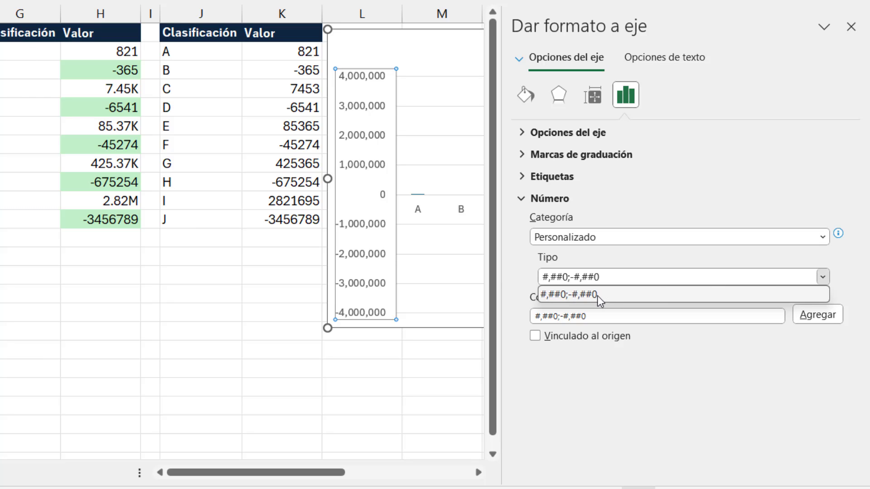
click(823, 277)
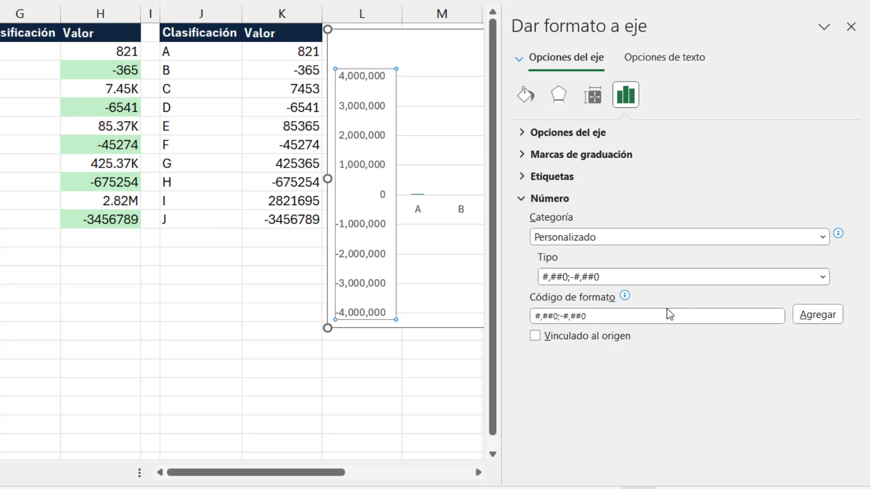
drag(670, 313, 492, 317)
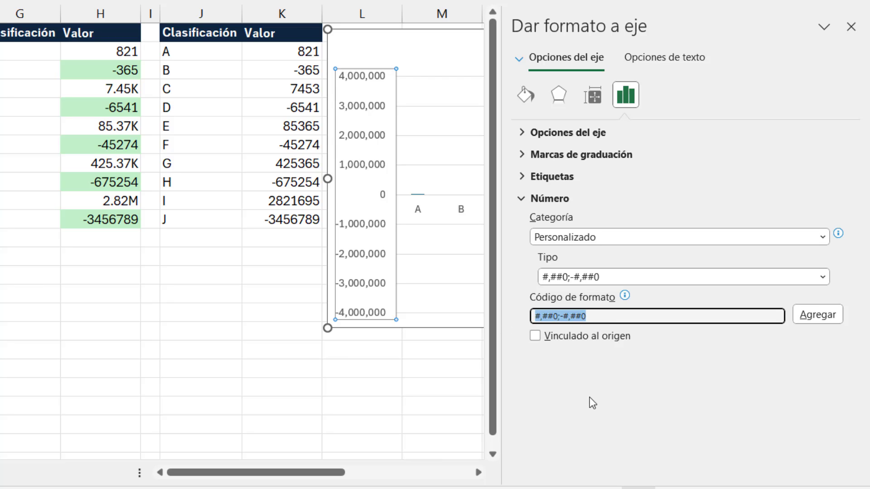
key(Delete)
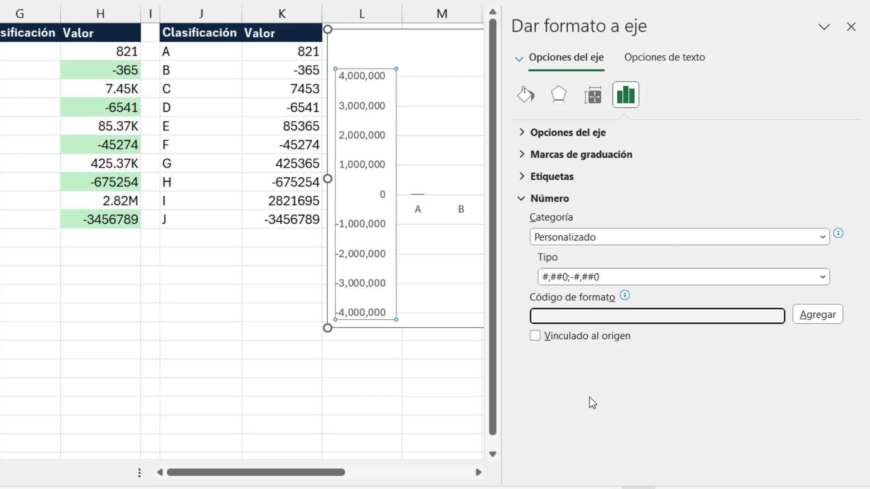
text([>=1000000]#,##)
text(0.00)
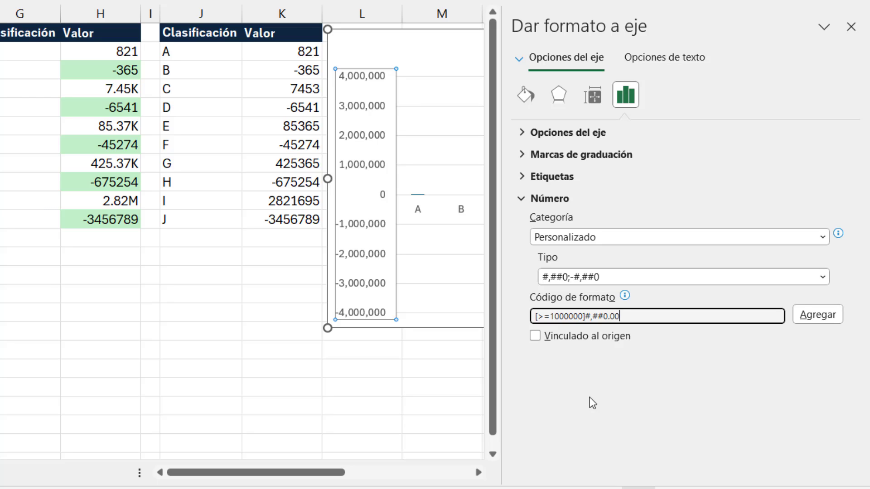
text(0)
key(BackSpace)
text(,)
text(\M;[>=1000]#,##0.00)
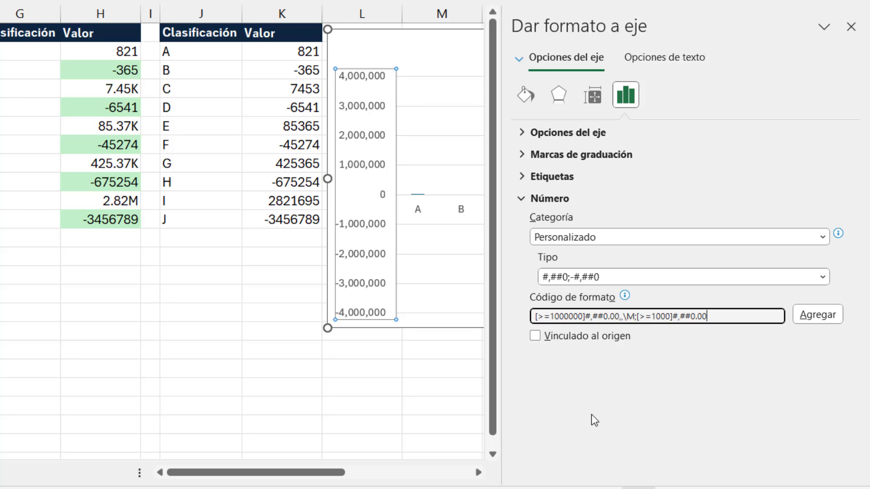
text(,\K;0;@)
click(813, 313)
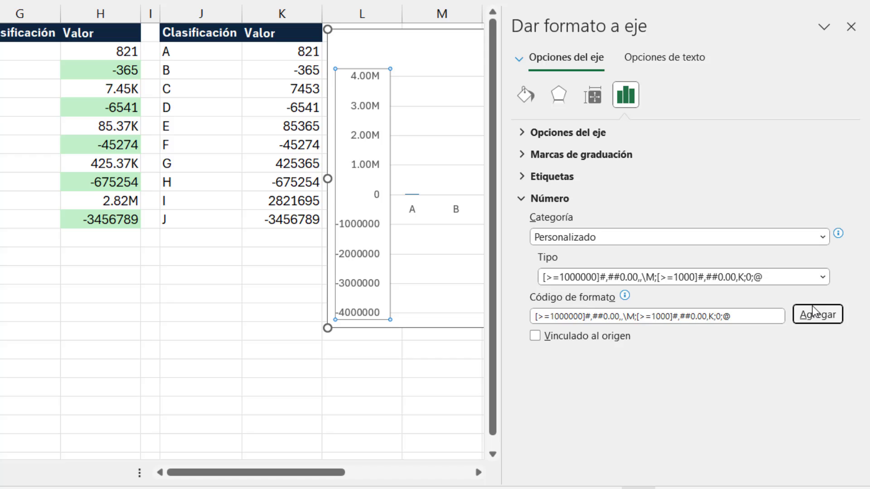
click(850, 26)
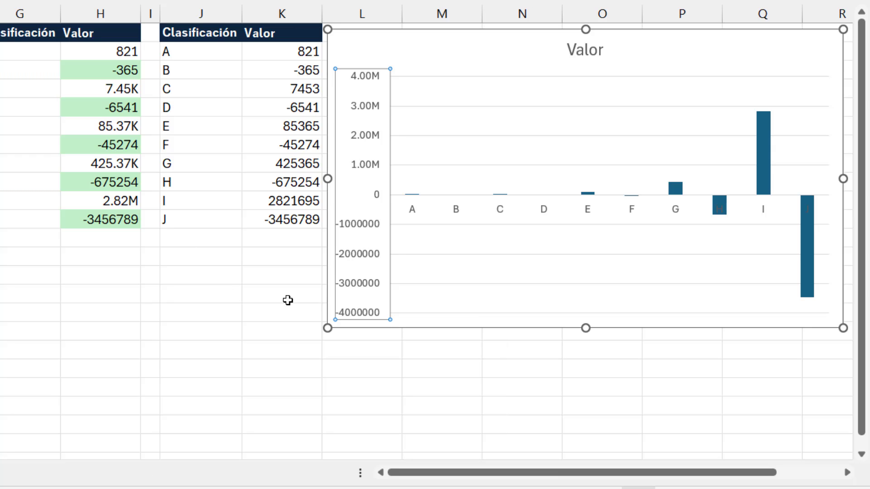
click(285, 312)
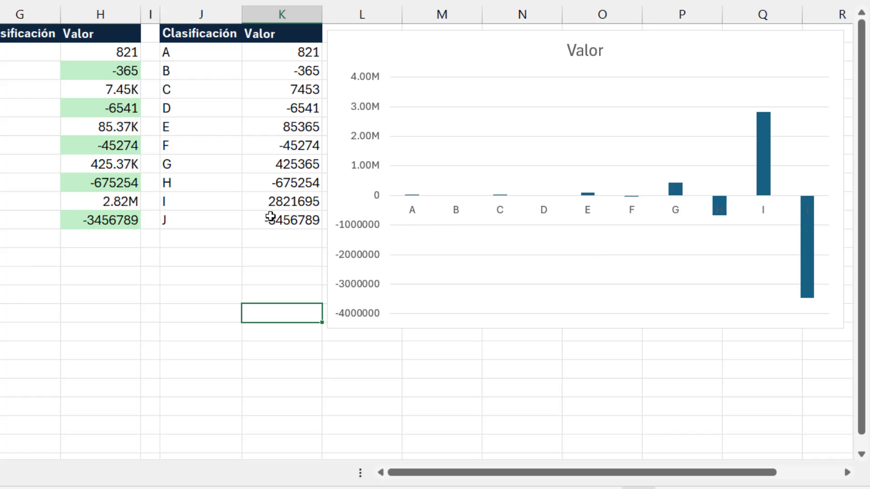
Step: Change the charted values to 282 in K10 and -345 in K11
click(272, 202)
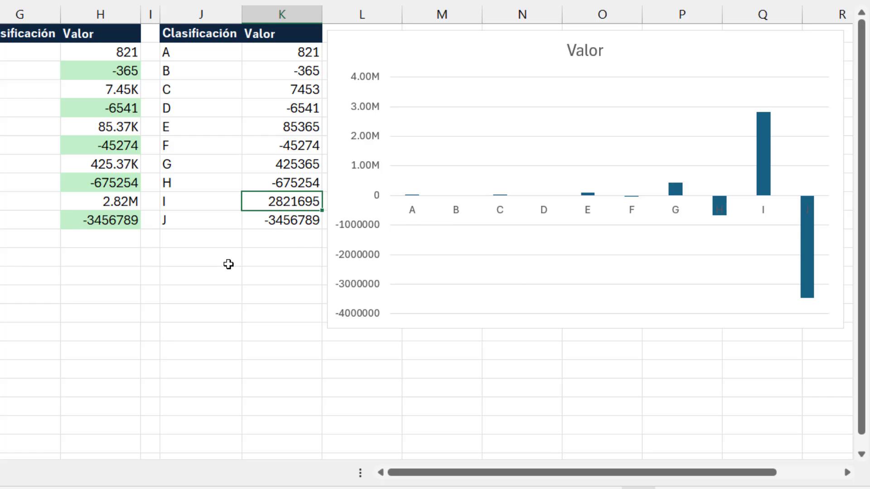
text(282)
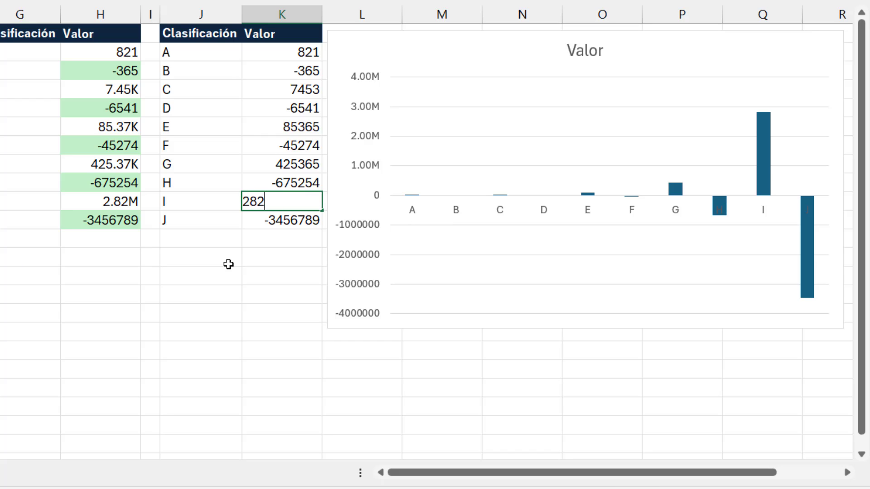
key(Return)
key(BackSpace)
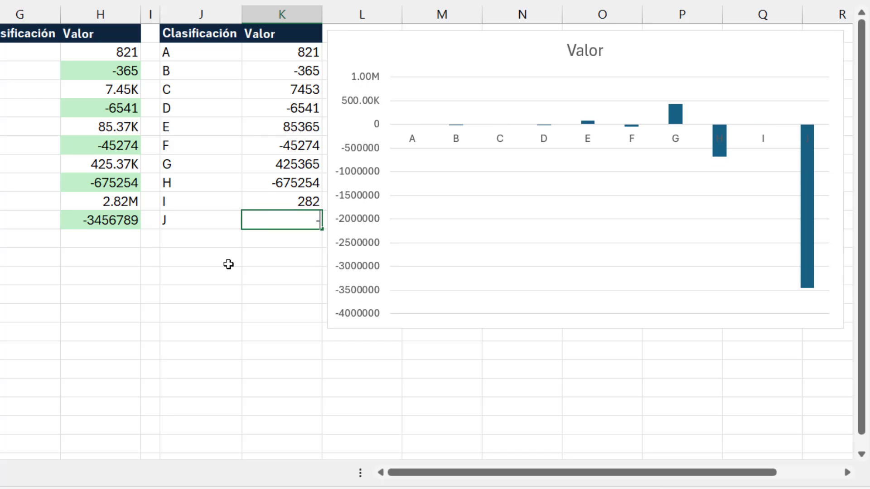
text(-345)
key(Return)
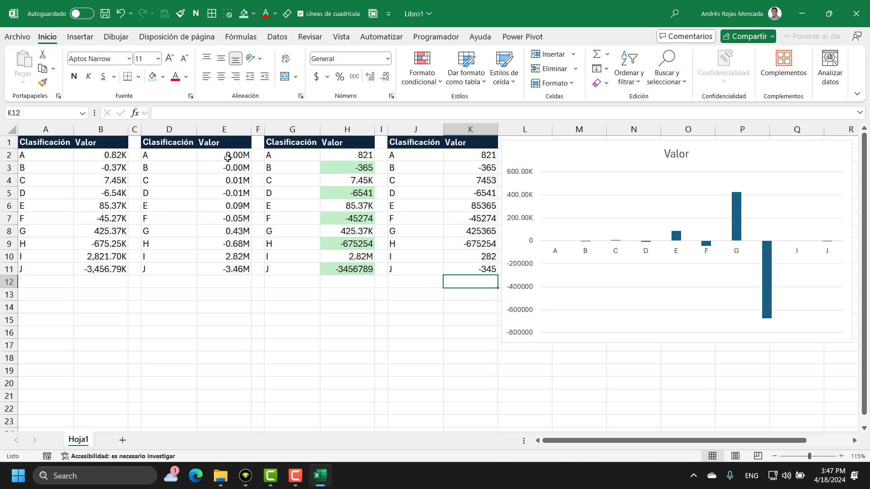
drag(228, 155, 229, 268)
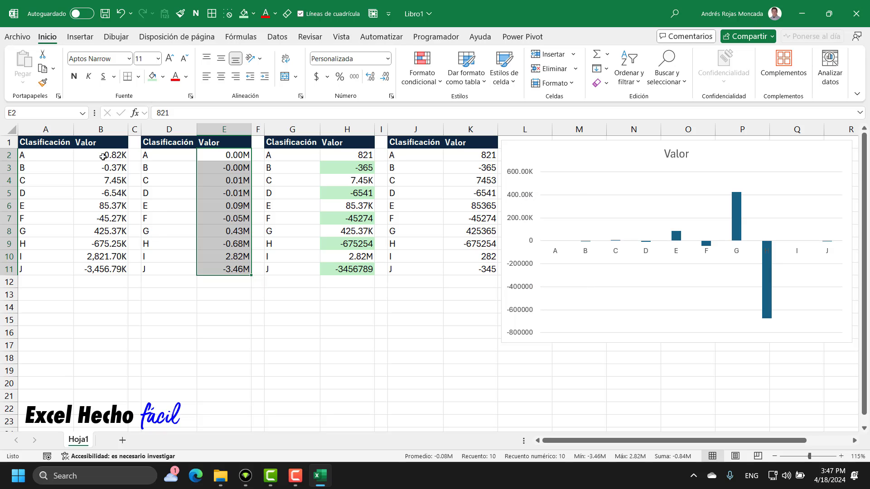
drag(104, 156, 106, 271)
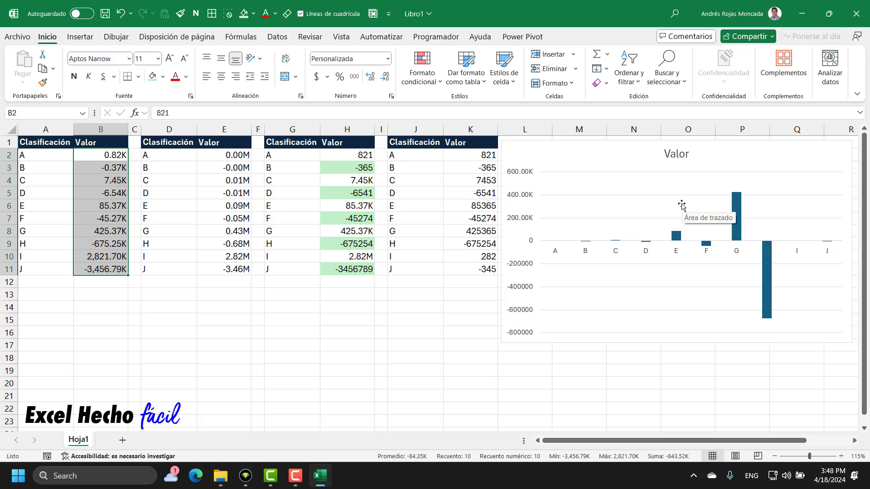
Step: Add data labels to the chart's Valor series
right_click(736, 207)
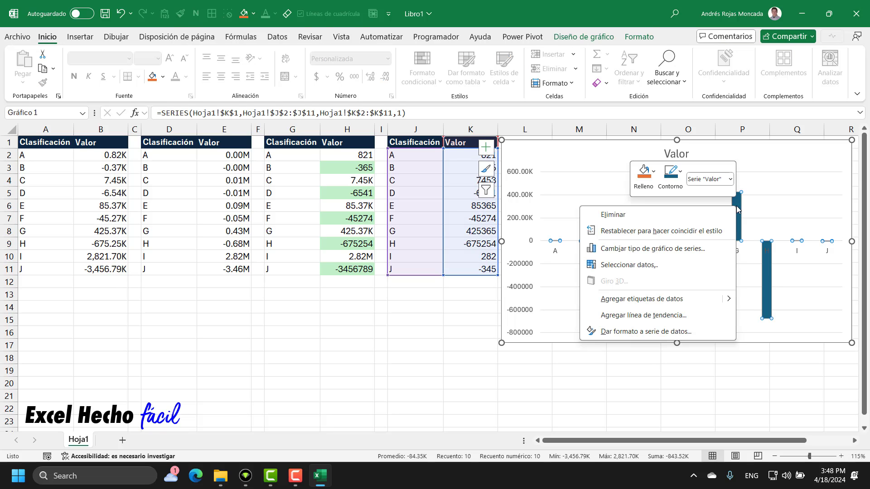
click(652, 299)
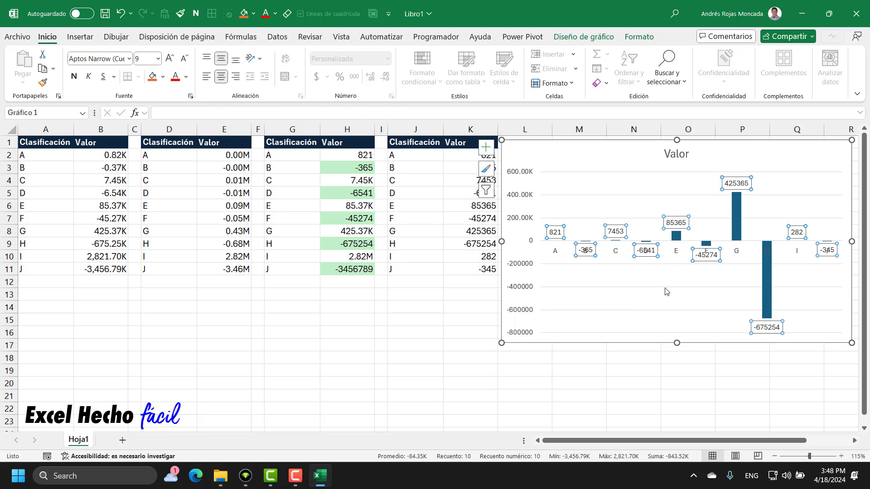
Step: Open the number formatting of the chart's vertical axis, select its custom format code and close the axis formatting options
click(519, 221)
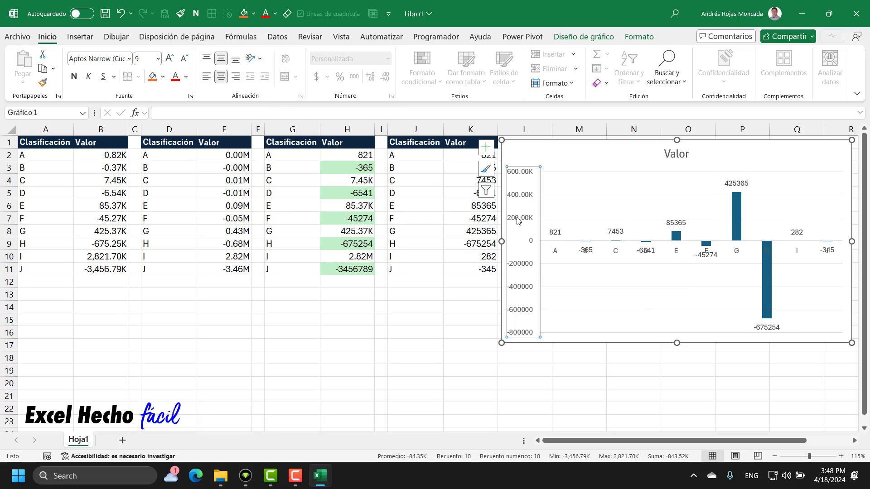
double_click(519, 221)
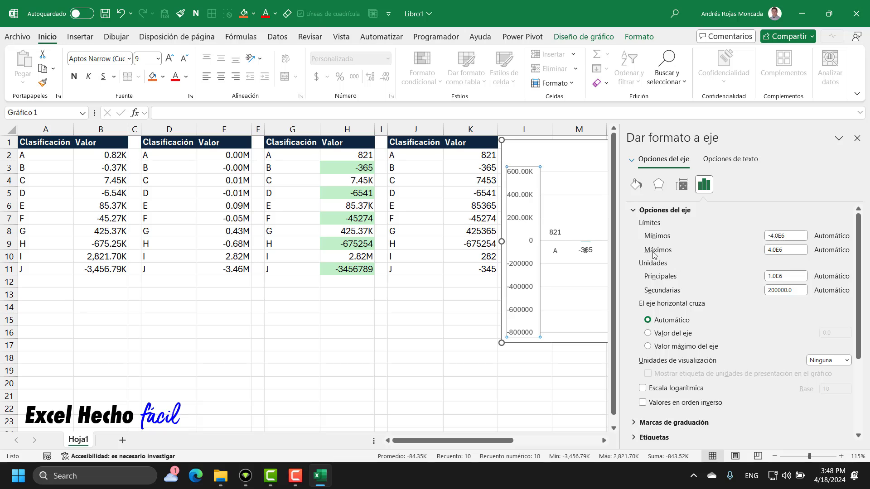
scroll(698, 265, down, 3)
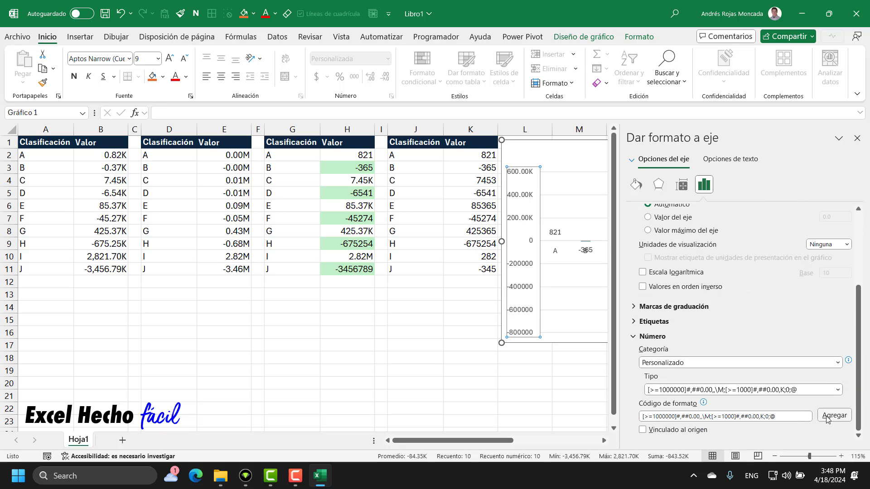
drag(783, 416, 613, 420)
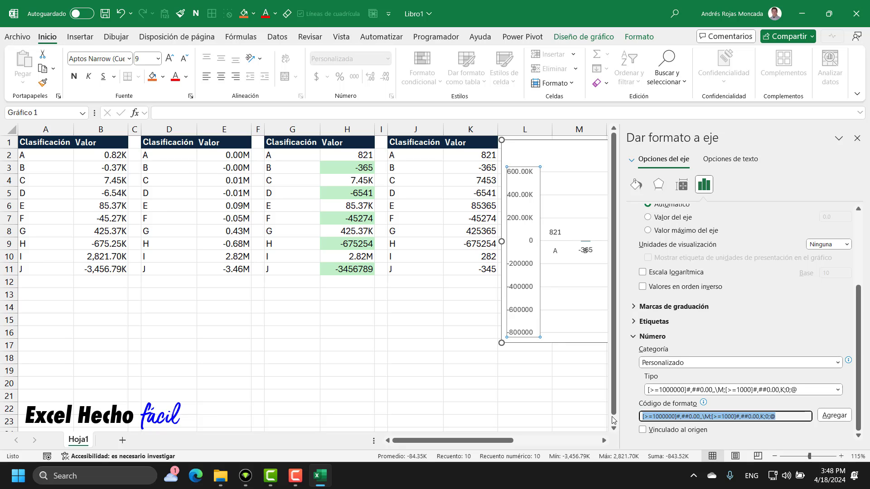
click(857, 138)
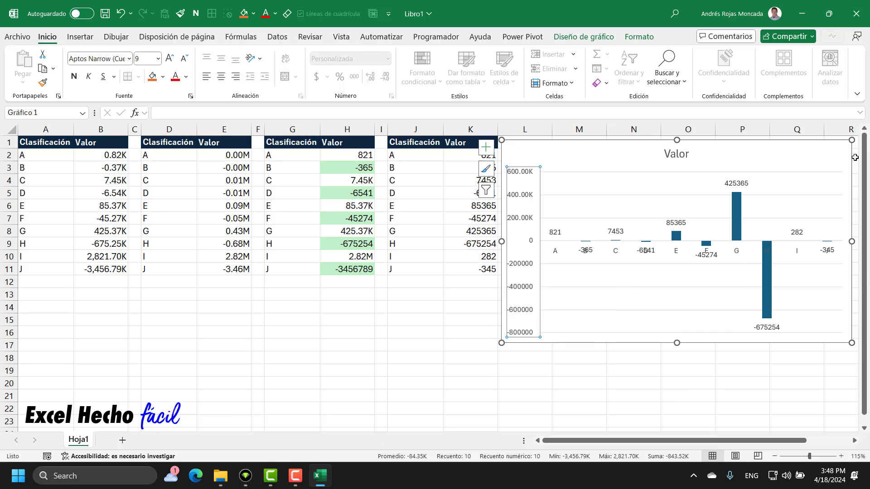
Step: Open the number formatting options of the chart's data labels and set their category to Personalizado
click(741, 185)
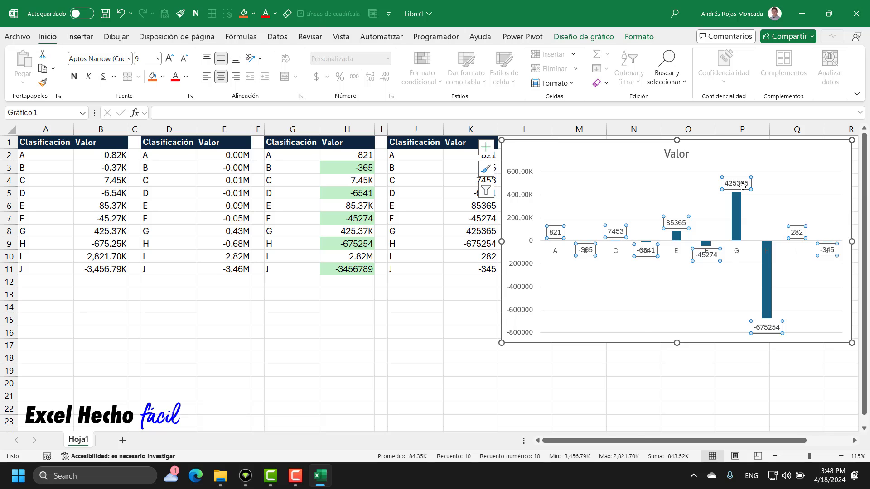
double_click(742, 185)
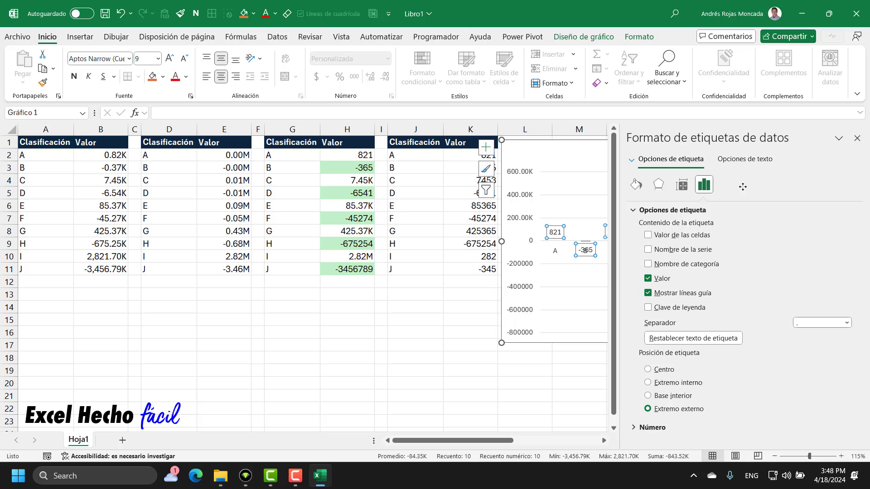
click(639, 211)
click(652, 225)
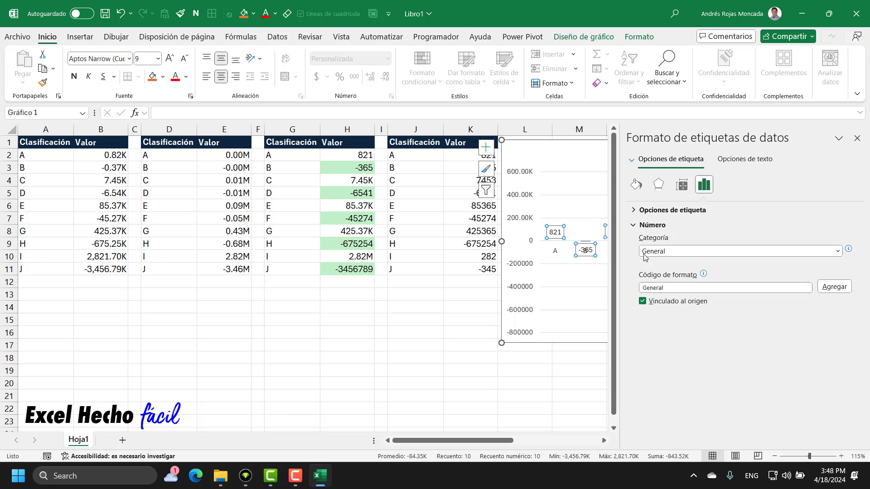
click(838, 251)
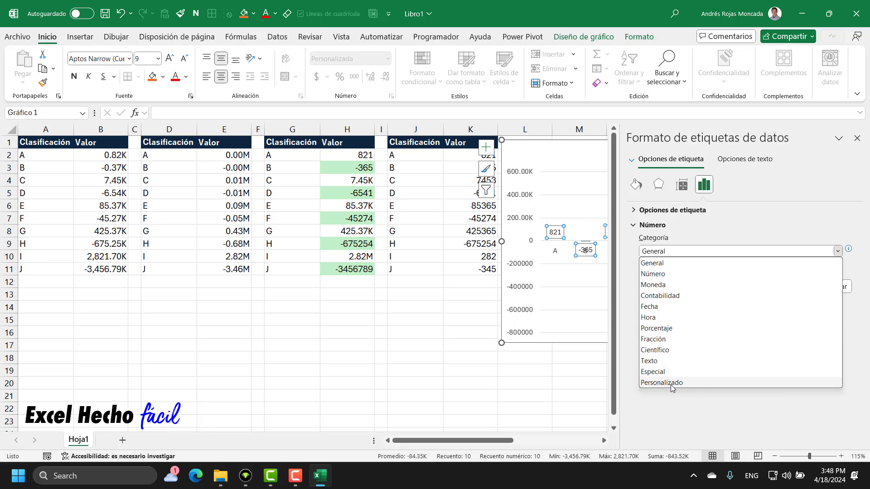
click(671, 384)
Step: Apply the custom type [>=1000000]#,##0.00,,\M;[>=1000]#,##0.00,K;0;@ to the data labels, close the label formatting options and deselect the chart
click(837, 278)
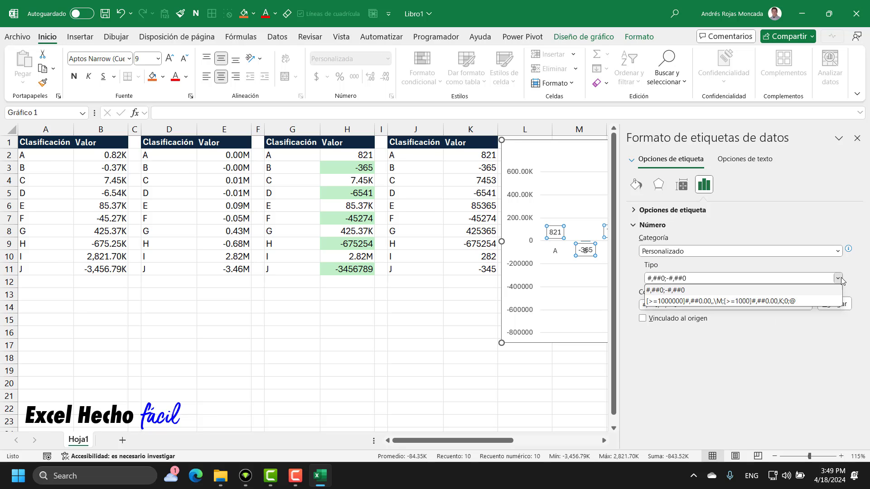
click(795, 300)
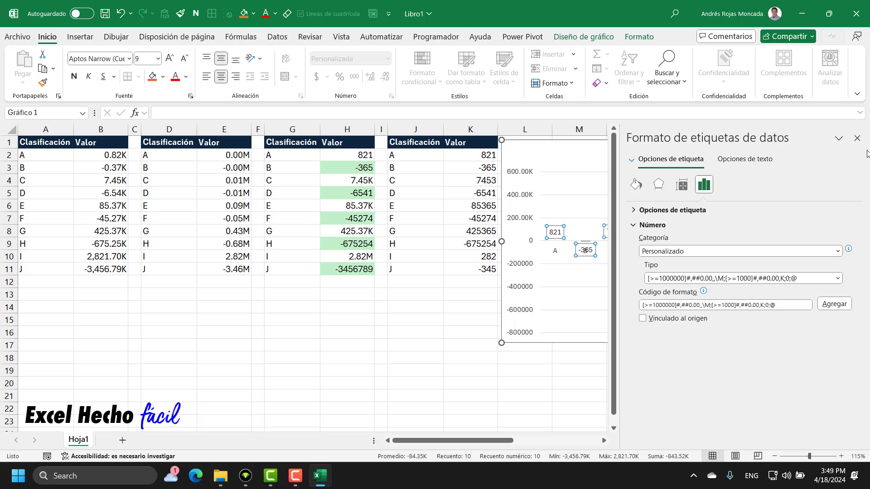
click(857, 138)
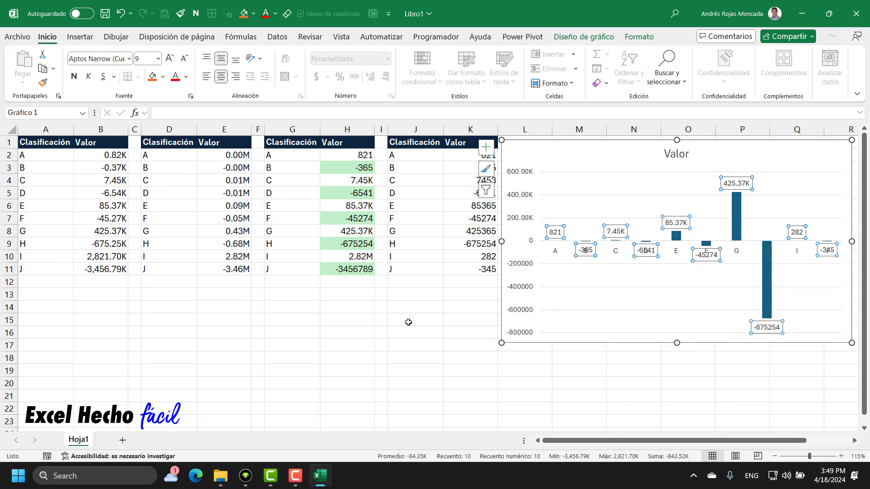
click(399, 293)
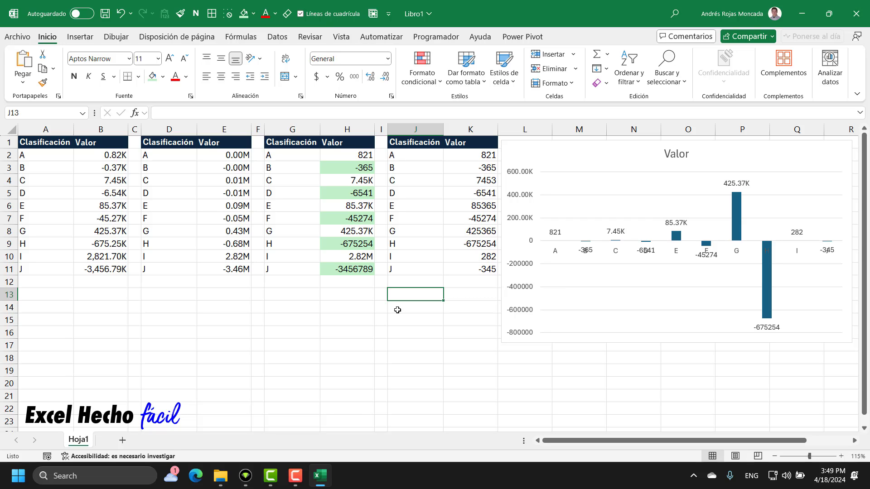
click(461, 297)
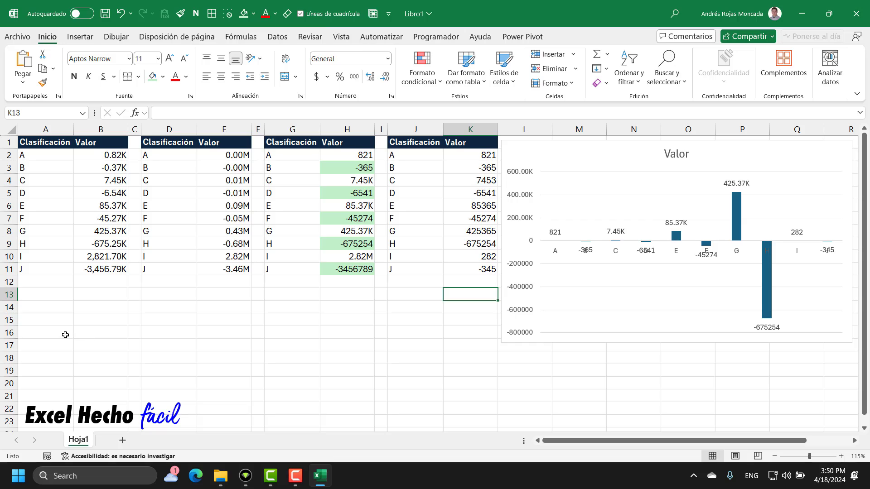
click(65, 336)
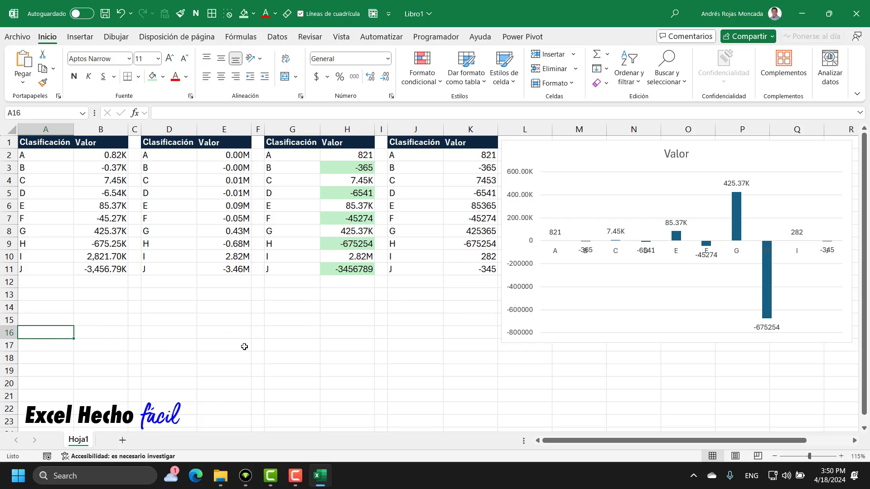